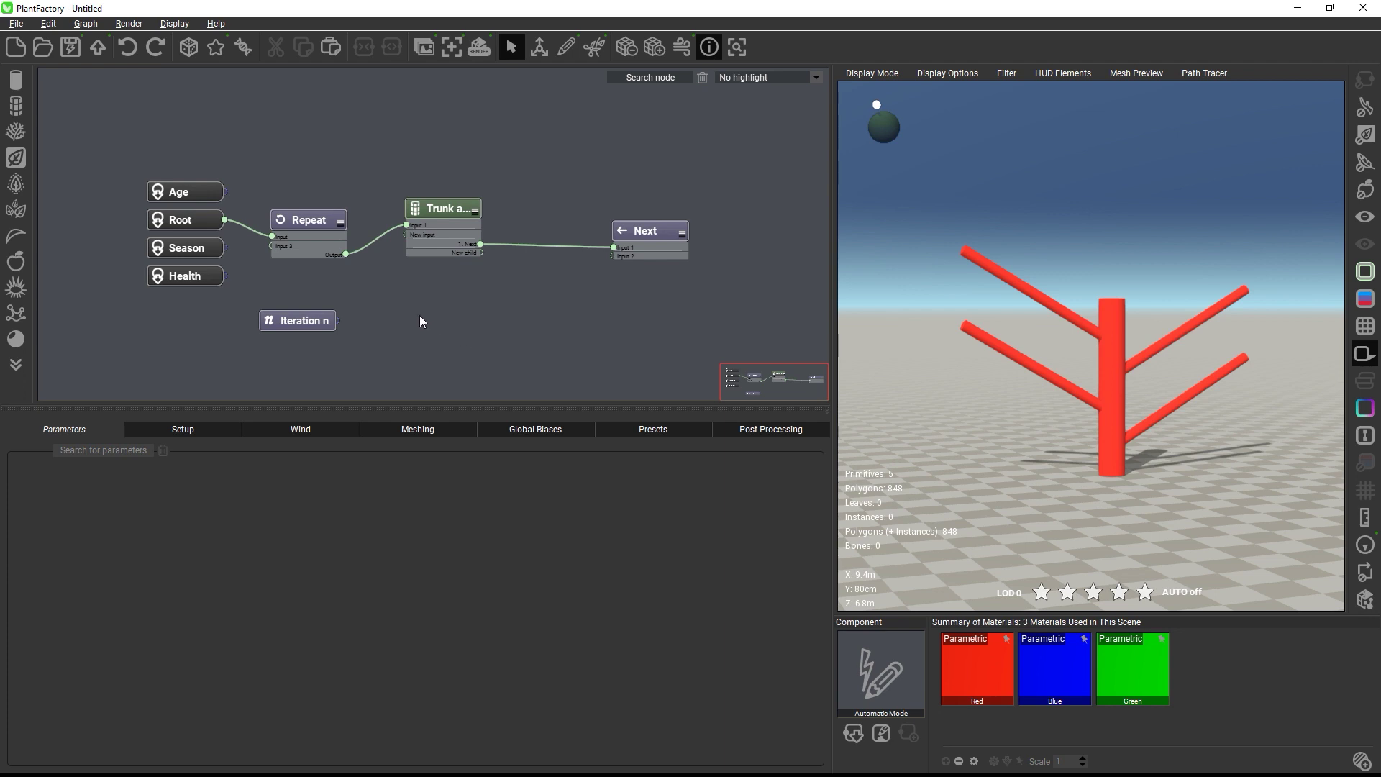
Inspect the Iteration n node, then show the Repeat node's settings with its Iteration count of 2.
click(311, 220)
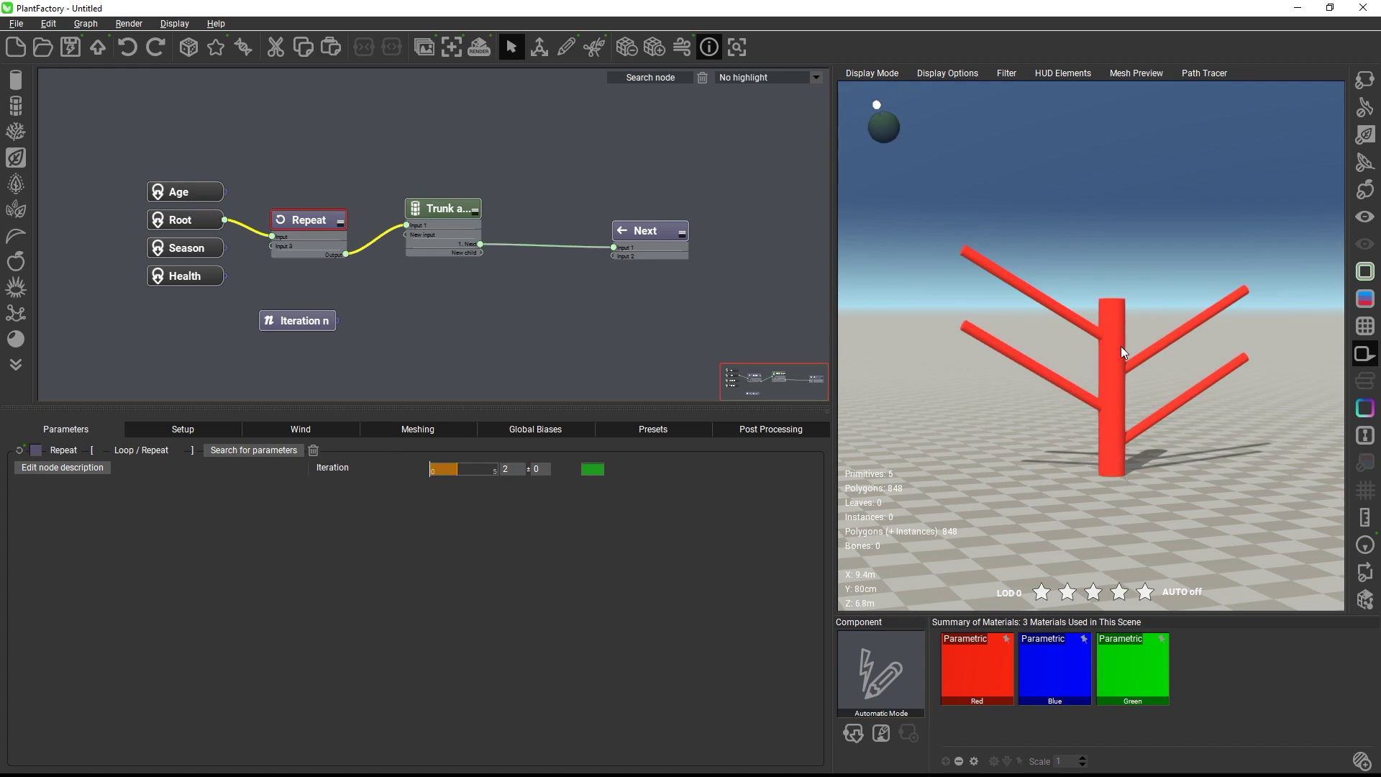
click(494, 314)
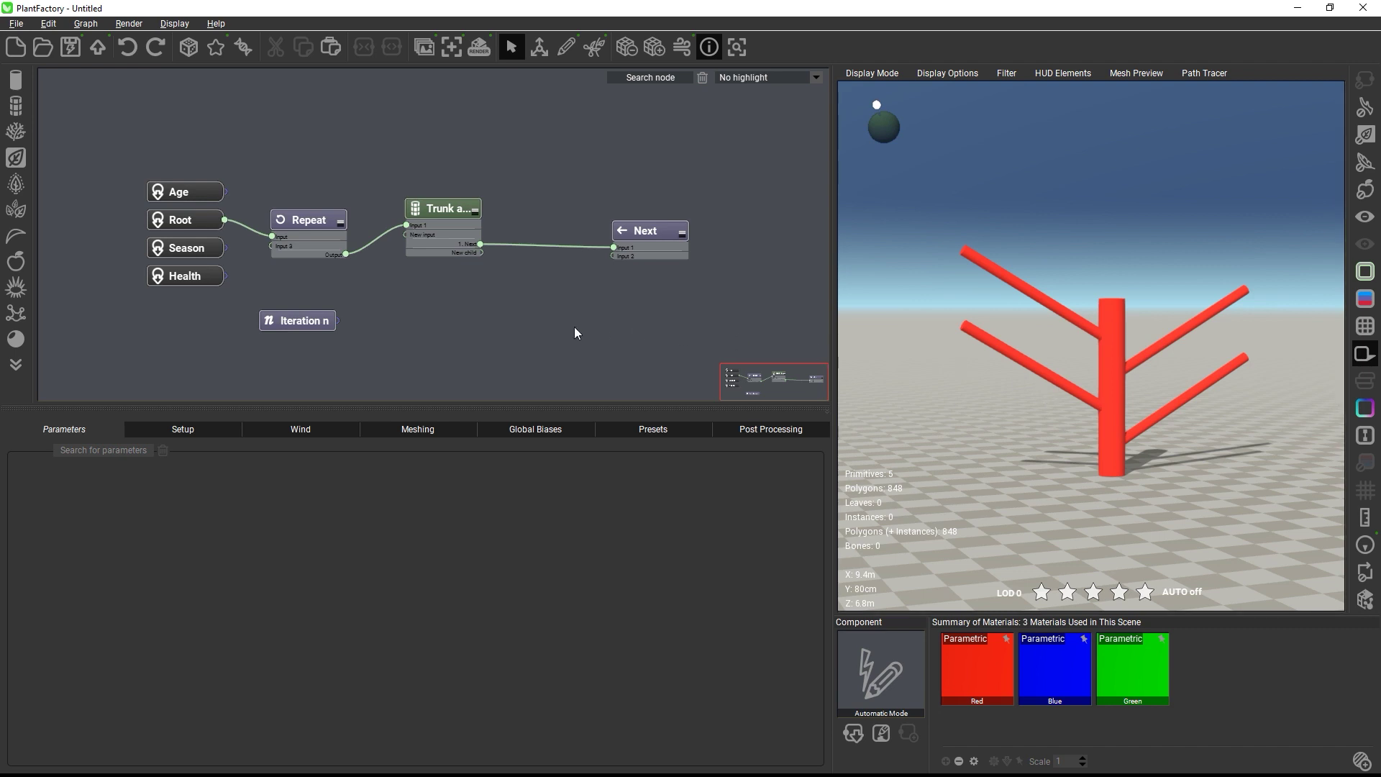
click(309, 324)
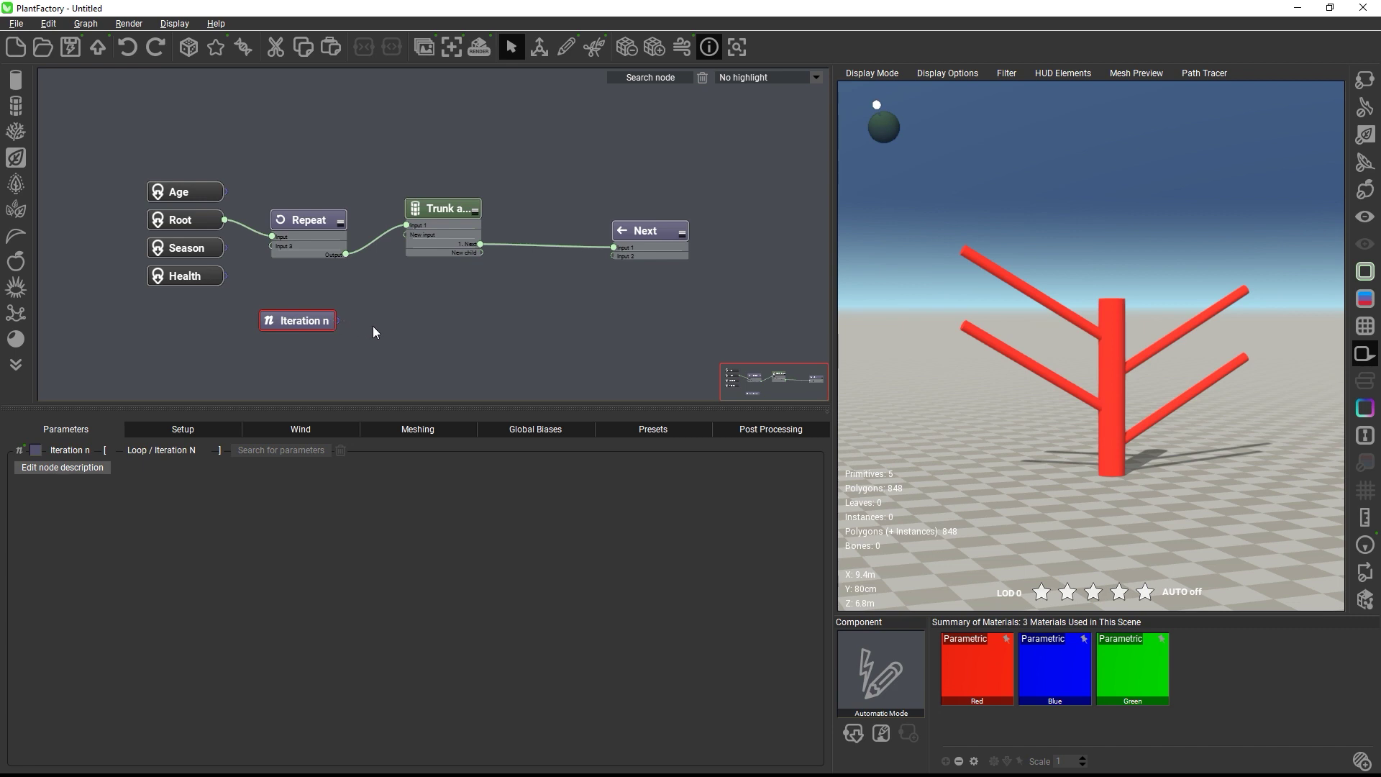
click(310, 221)
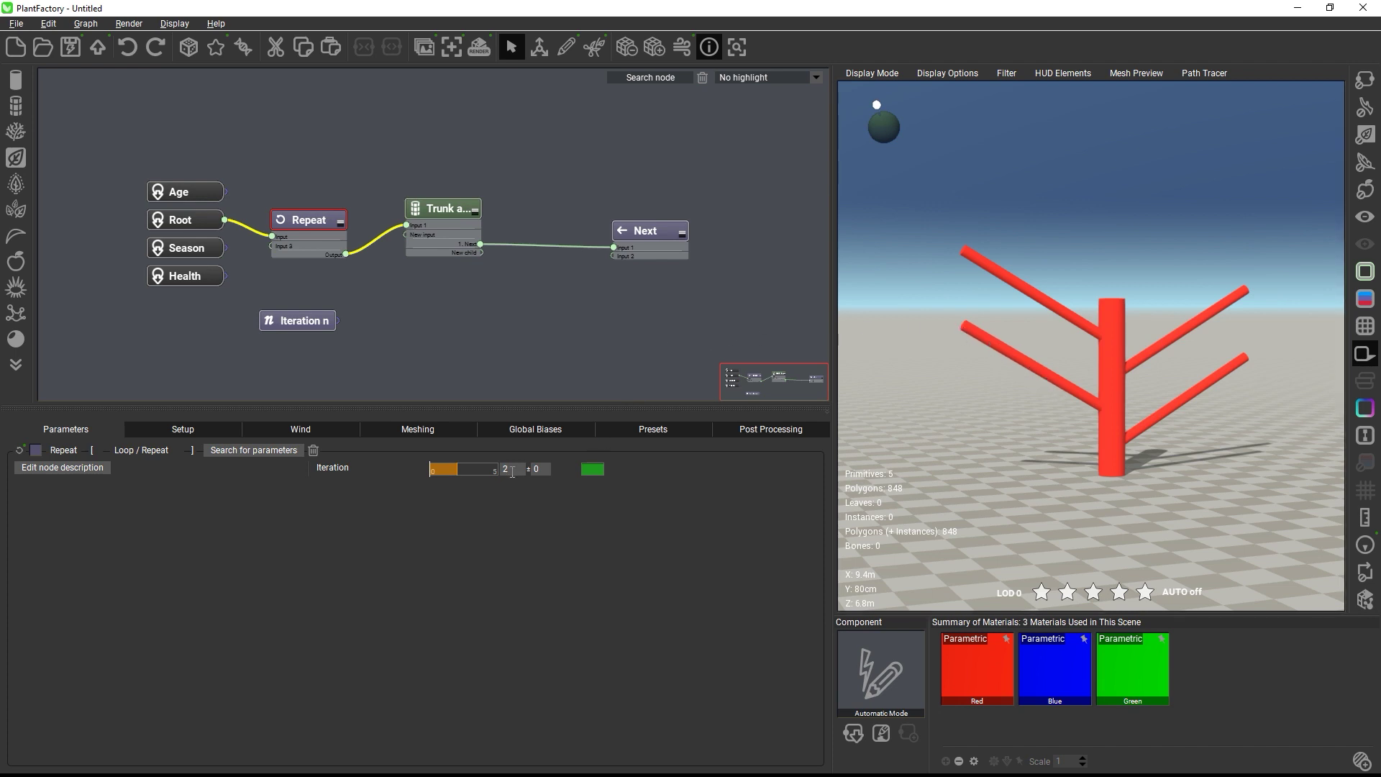
Change the Repeat node's Iteration count from 2 to 4.
click(512, 469)
text(4)
key(Return)
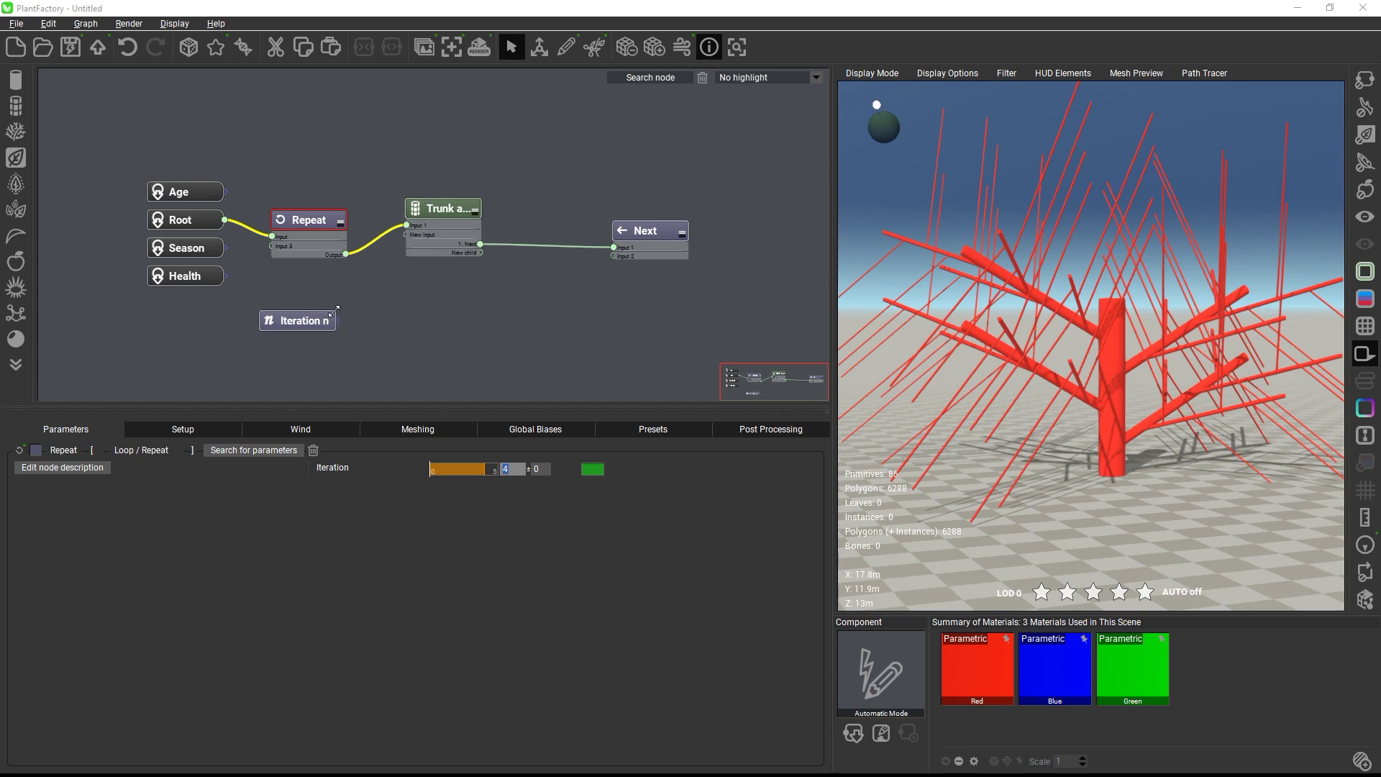
Add Blue and Green as alternate Segment Body materials on Trunk and branches, alongside Red.
mouse_move(425, 209)
click(424, 213)
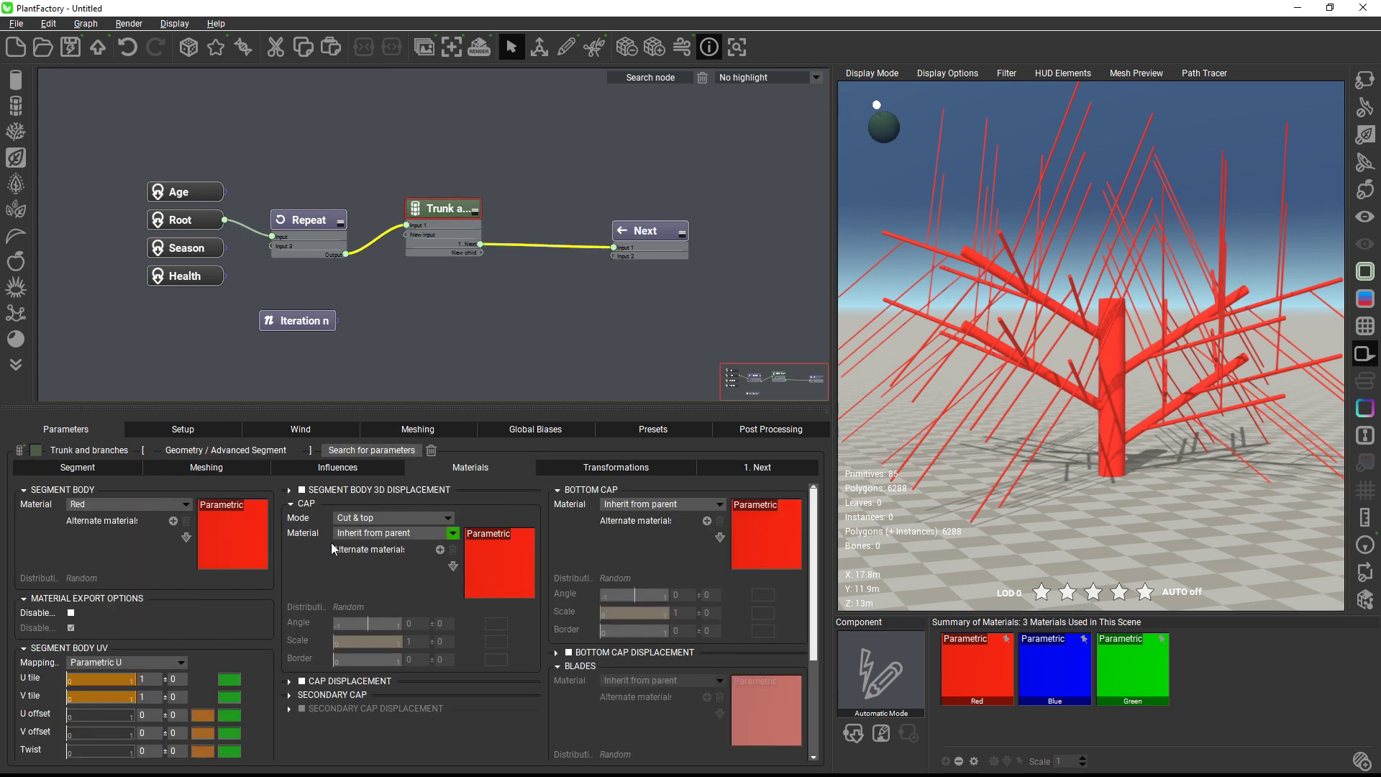
click(173, 520)
click(128, 538)
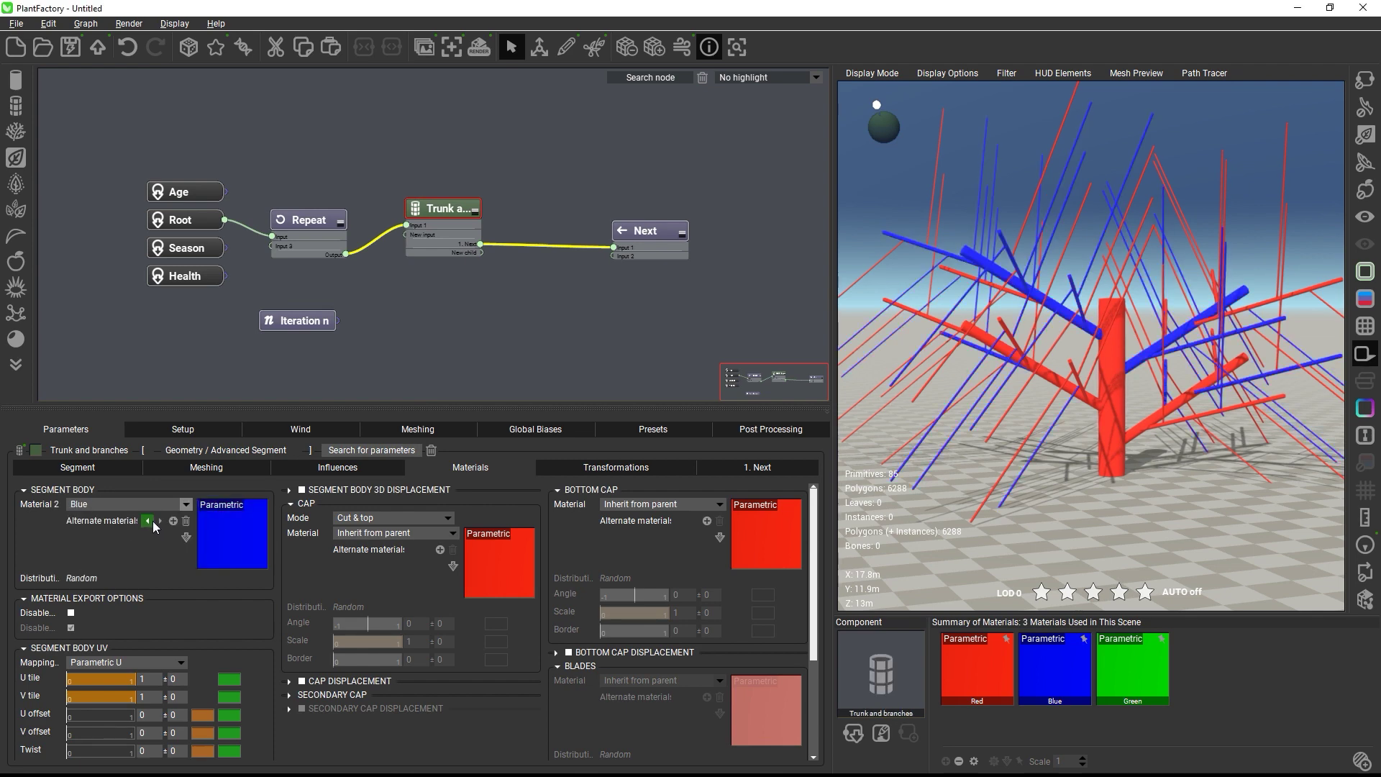
click(173, 520)
click(186, 503)
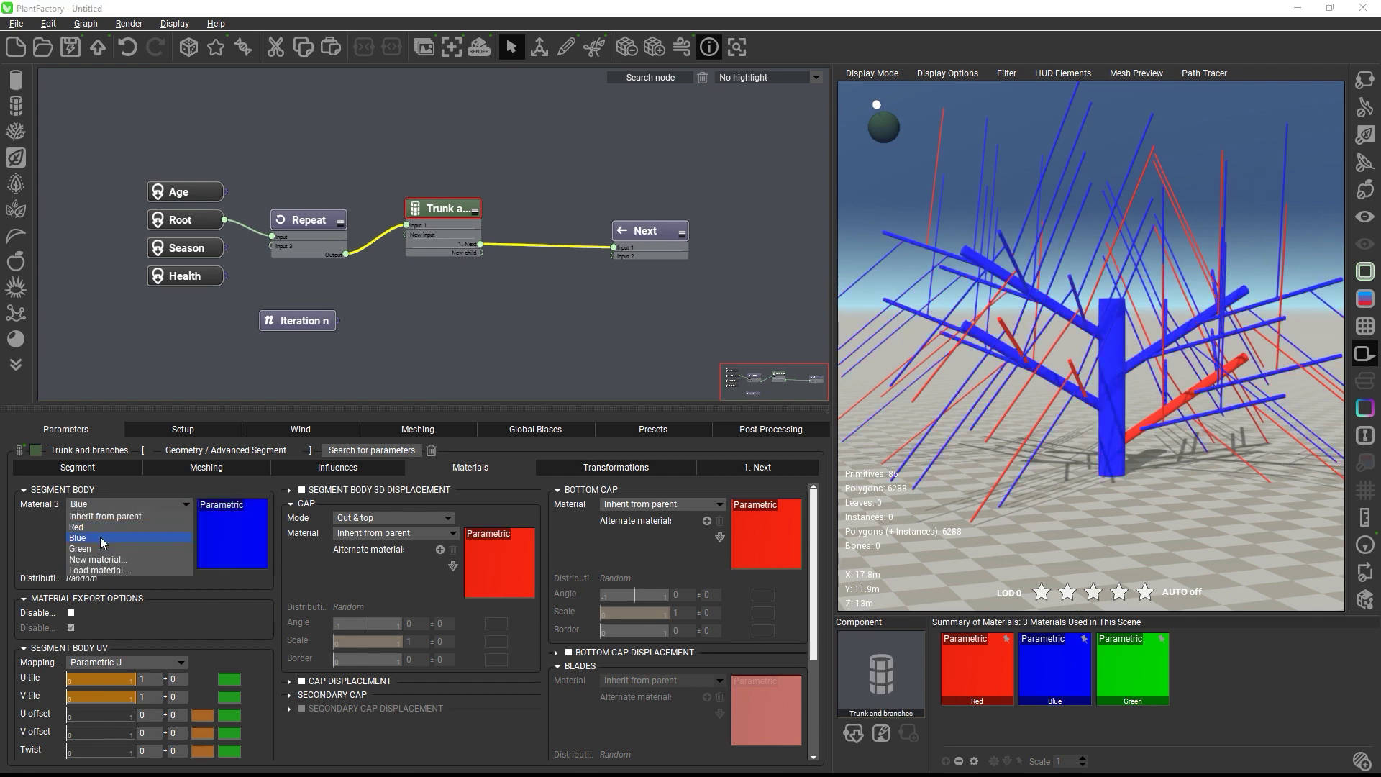
click(90, 549)
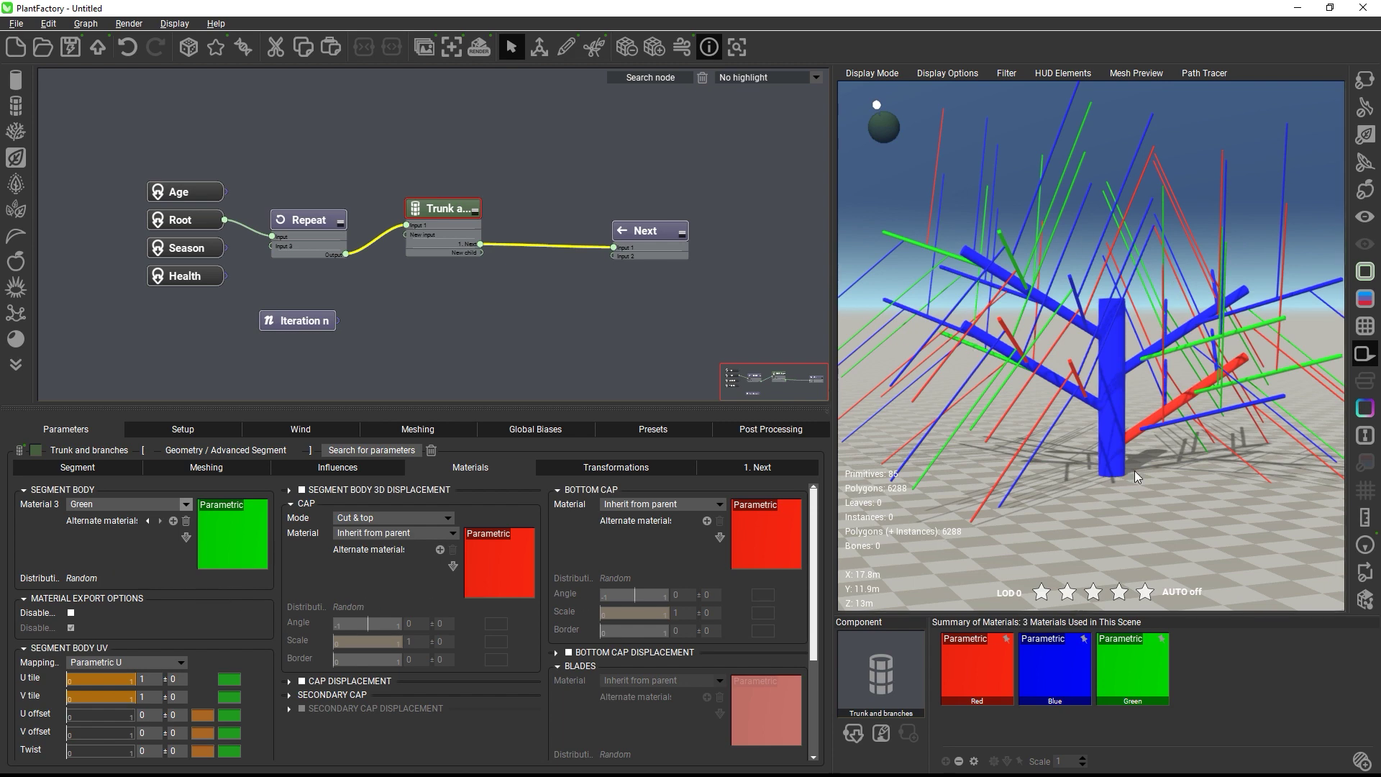
drag(1162, 470, 1094, 507)
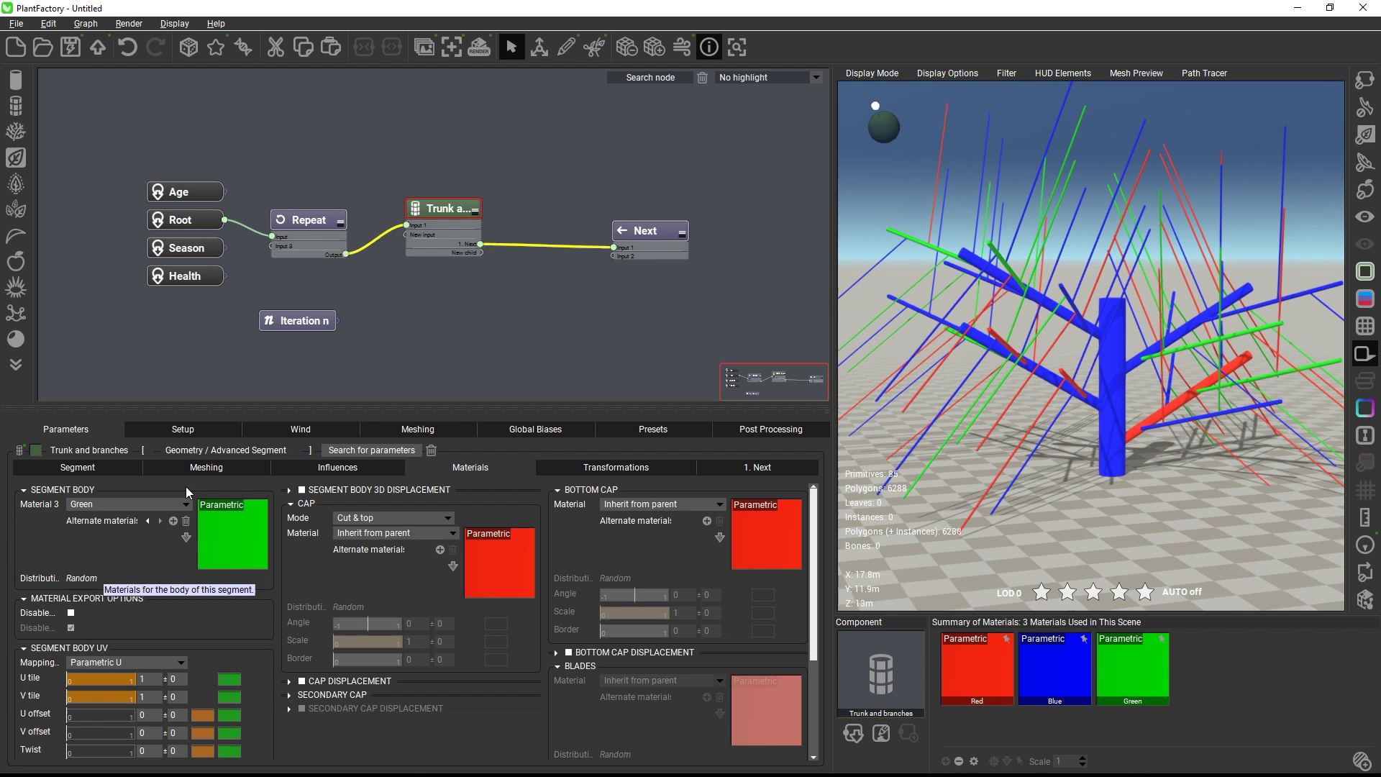
Link Iteration n's output to the Trunk node's Materials > Segment Body > Material input.
drag(337, 321, 427, 218)
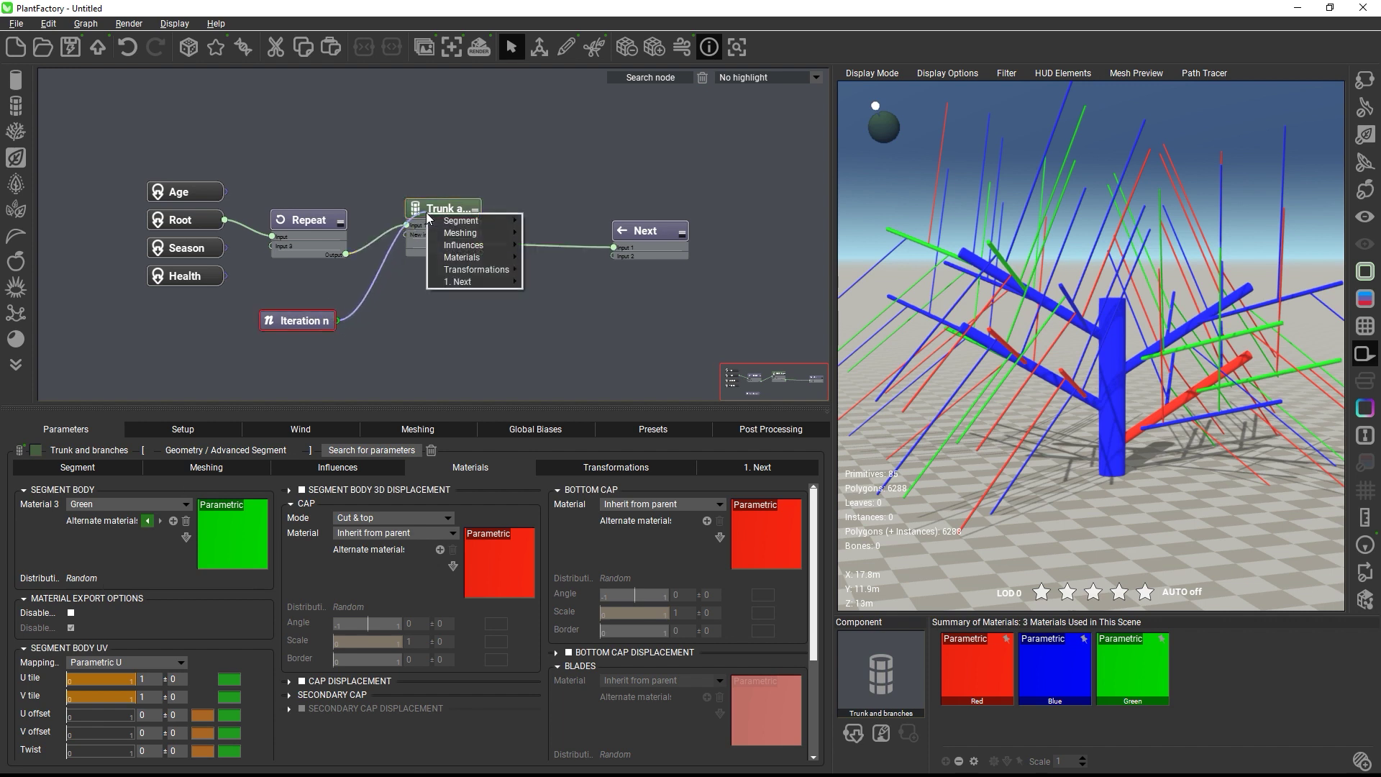
mouse_move(475, 257)
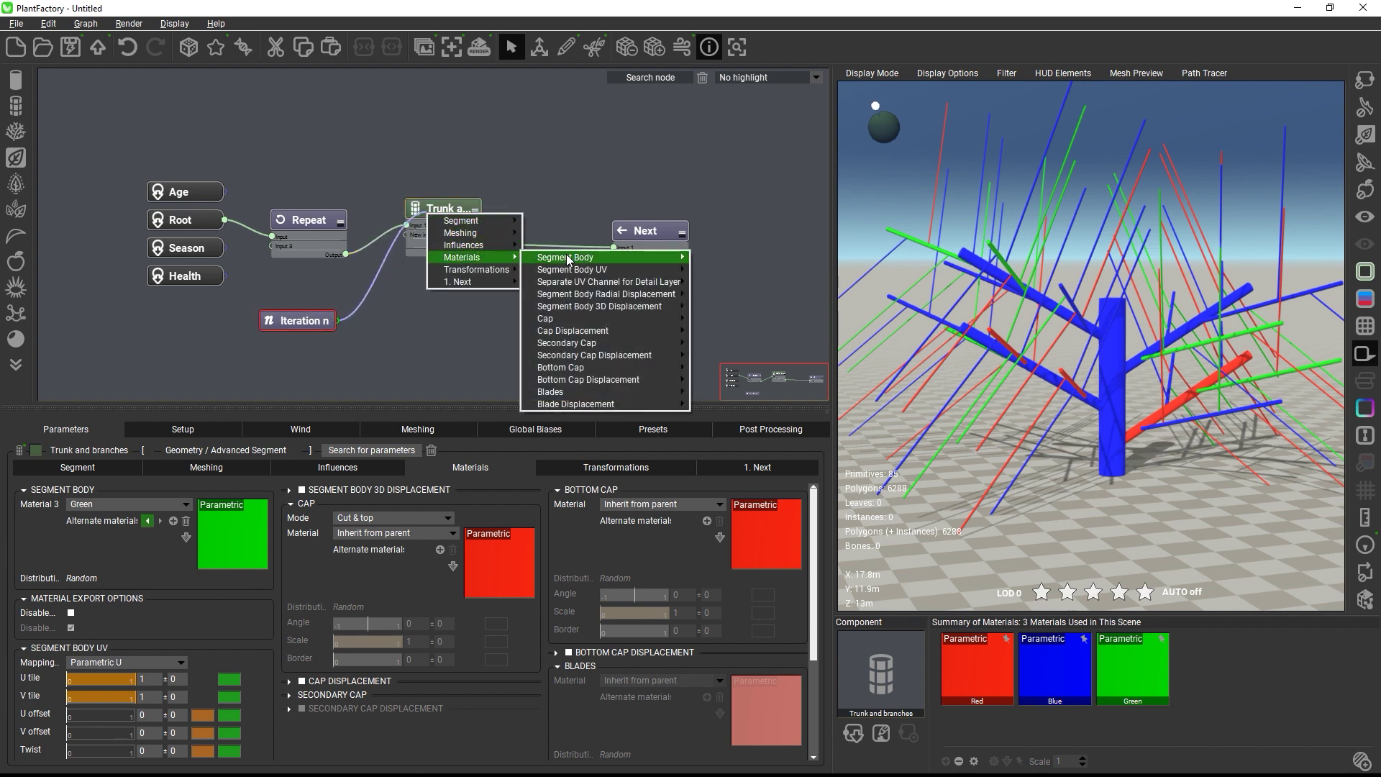
mouse_move(569, 258)
click(718, 257)
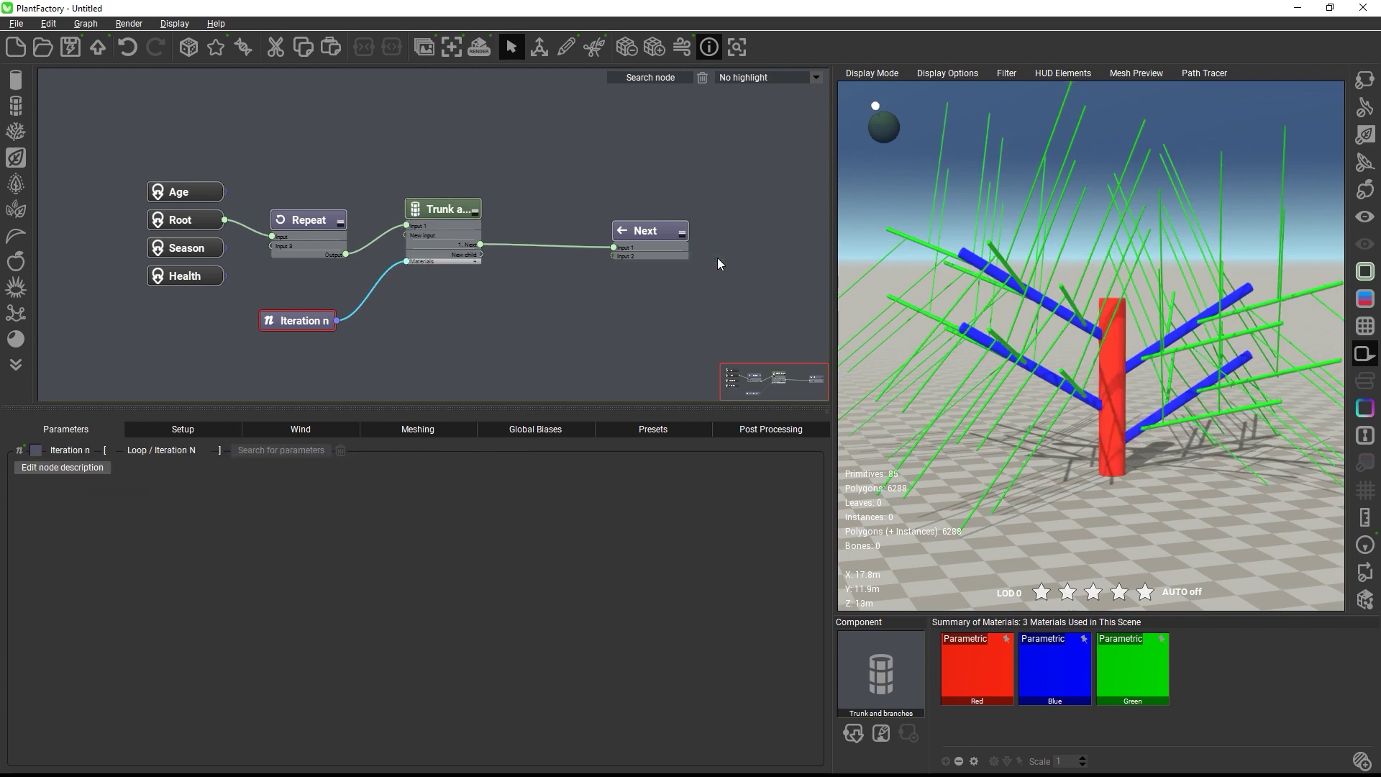
mouse_move(1144, 494)
mouse_down()
mouse_move(1116, 490)
mouse_move(1125, 512)
mouse_move(1133, 499)
mouse_up()
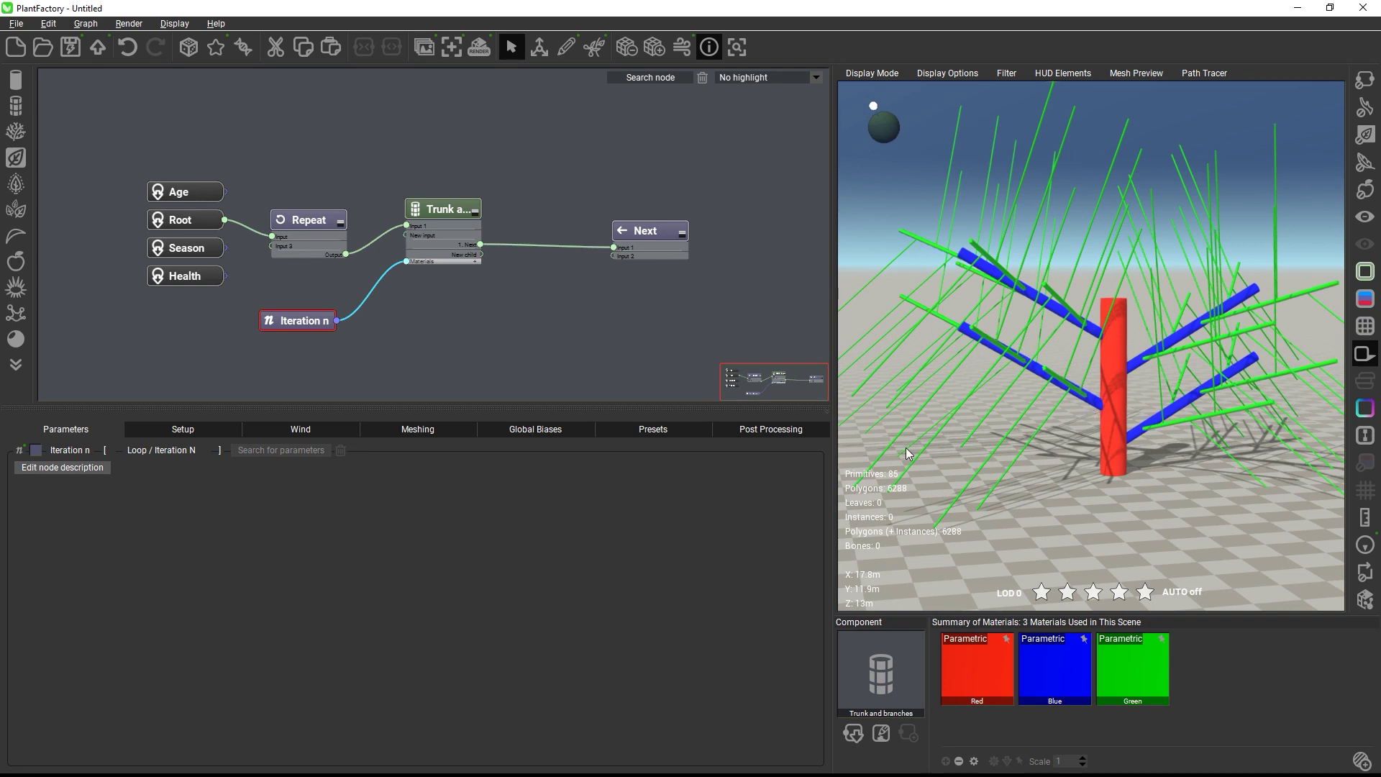
Insert a Filter node into the link from Iteration n to the Trunk node.
click(359, 306)
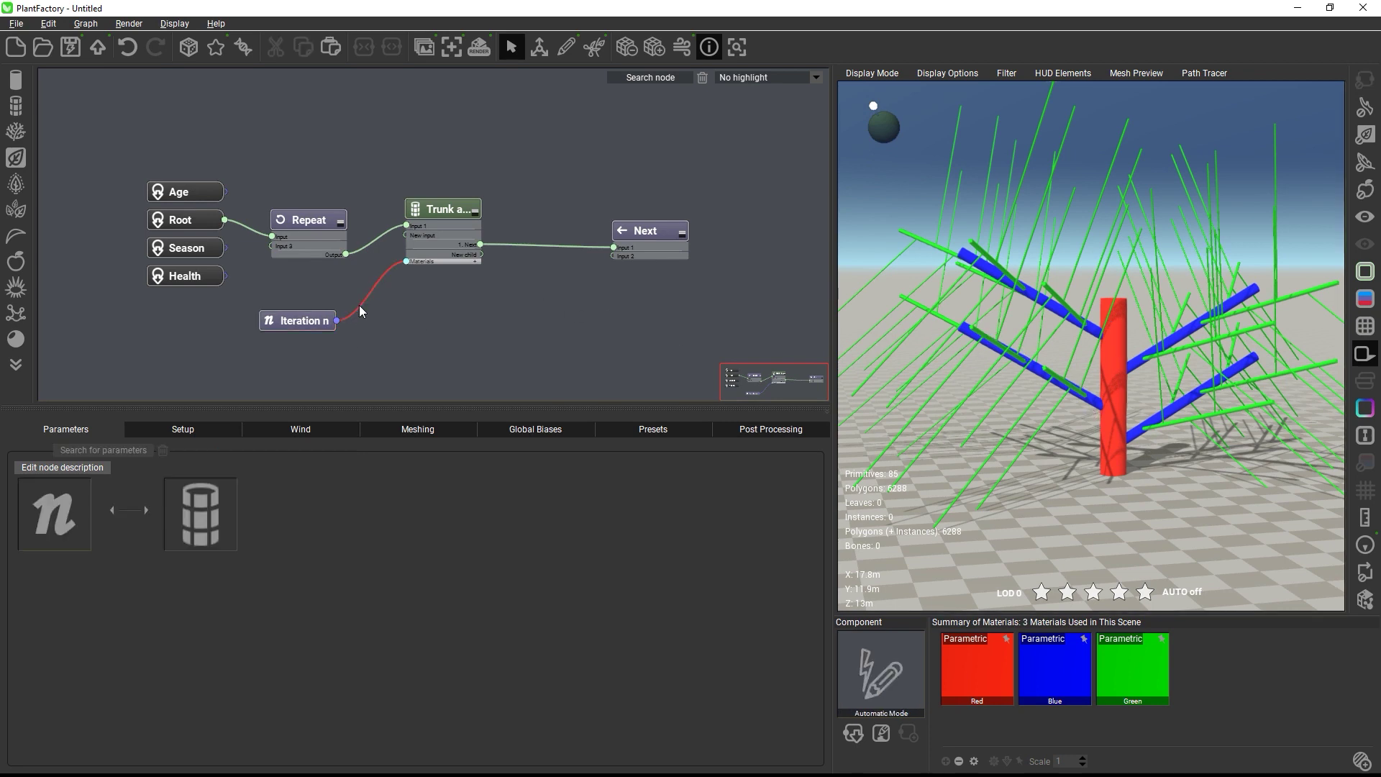
key(space)
text(filte)
key(Return)
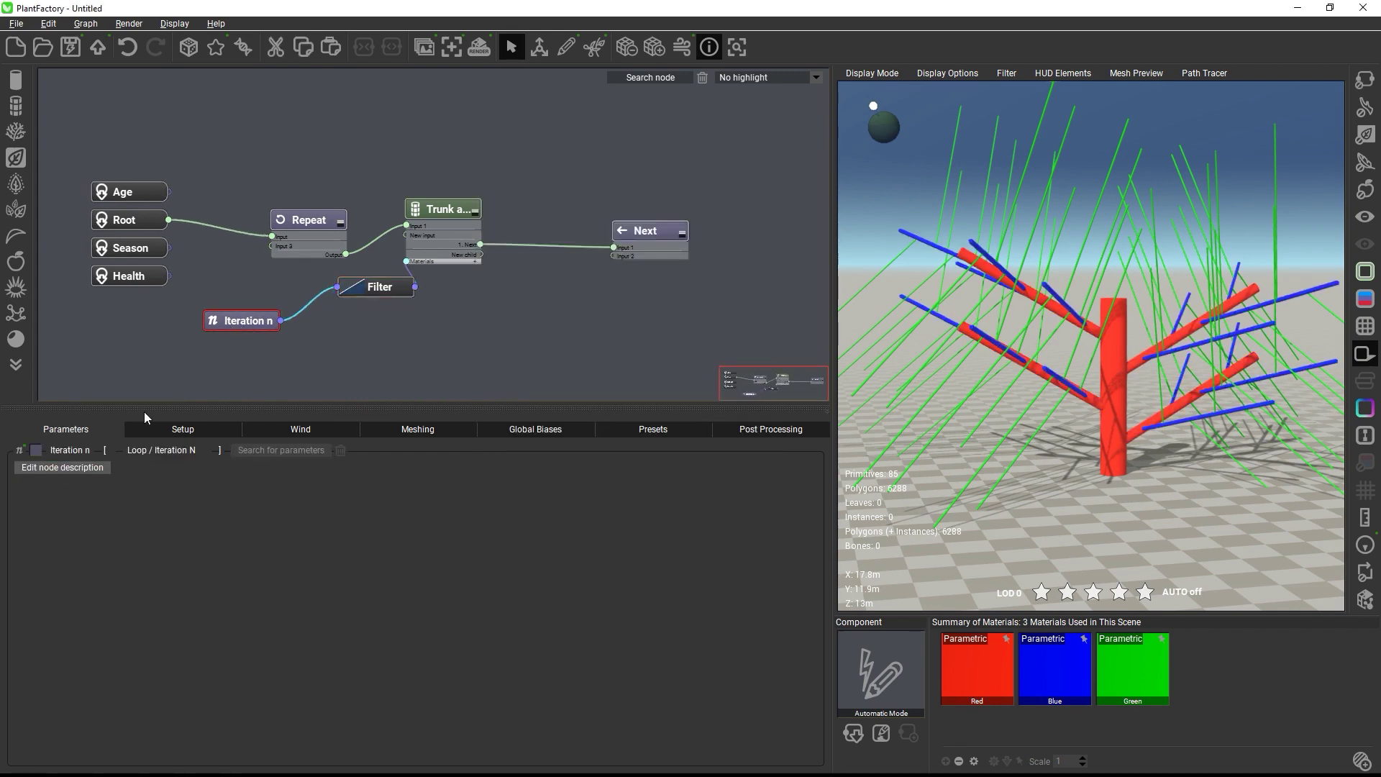
Give the Filter a custom curve with Y minimum 0: early peak, dip, rise, then final fall.
click(54, 483)
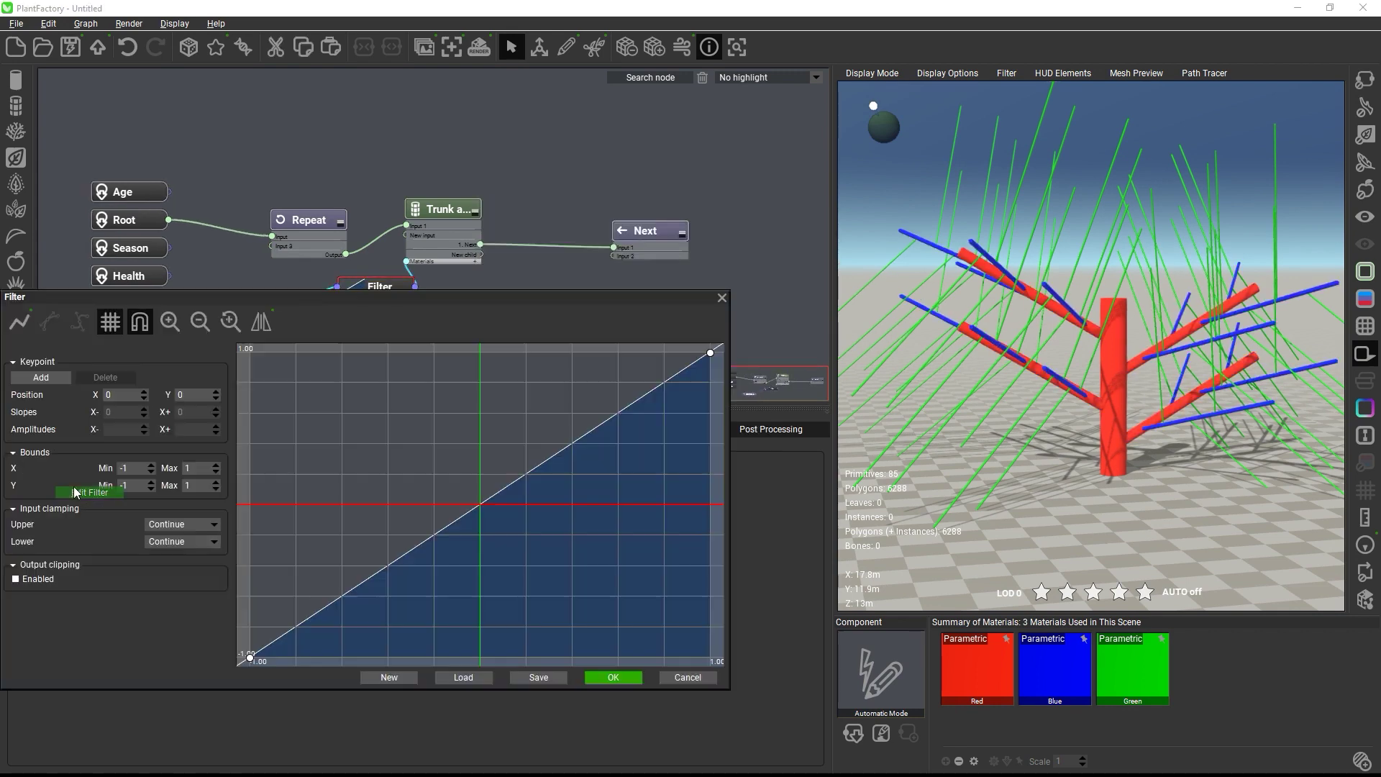
click(134, 467)
double_click(136, 485)
text(0)
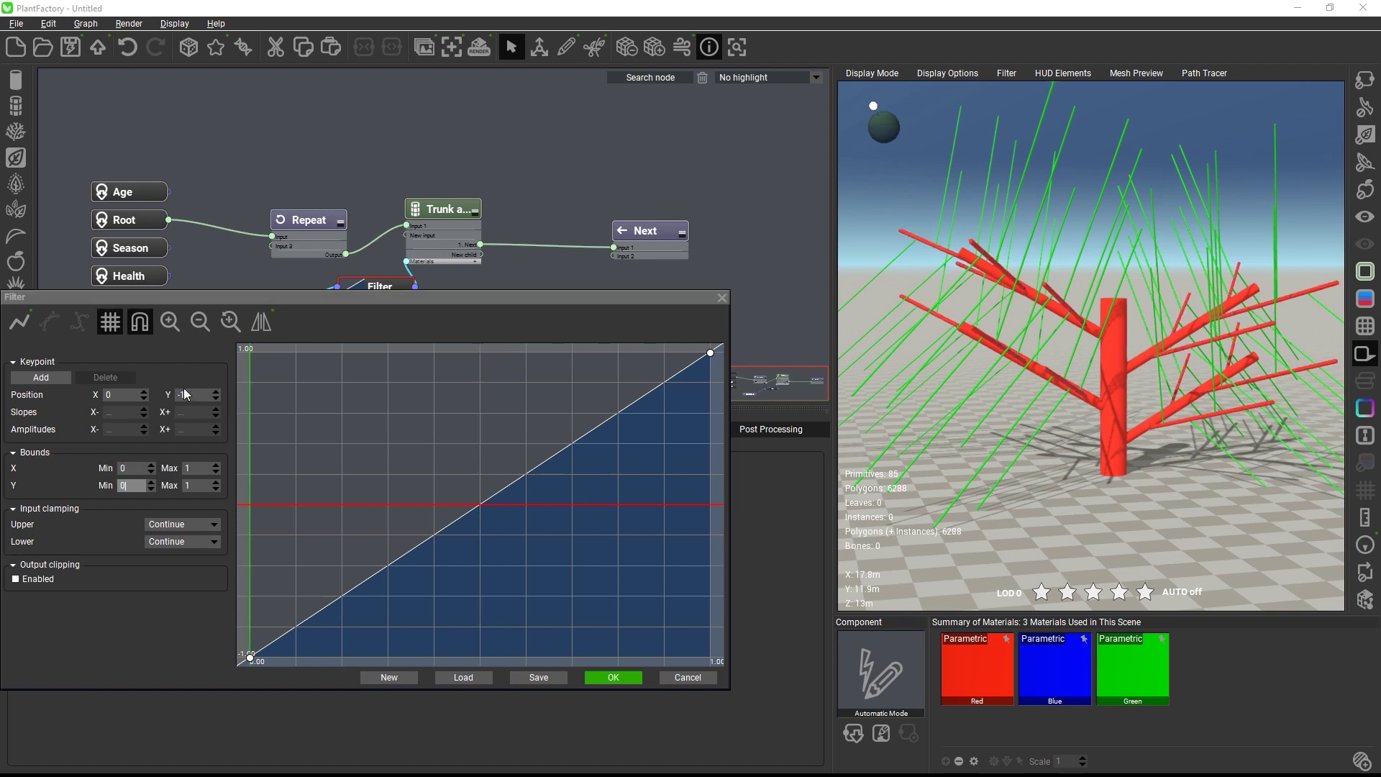
drag(188, 295, 346, 299)
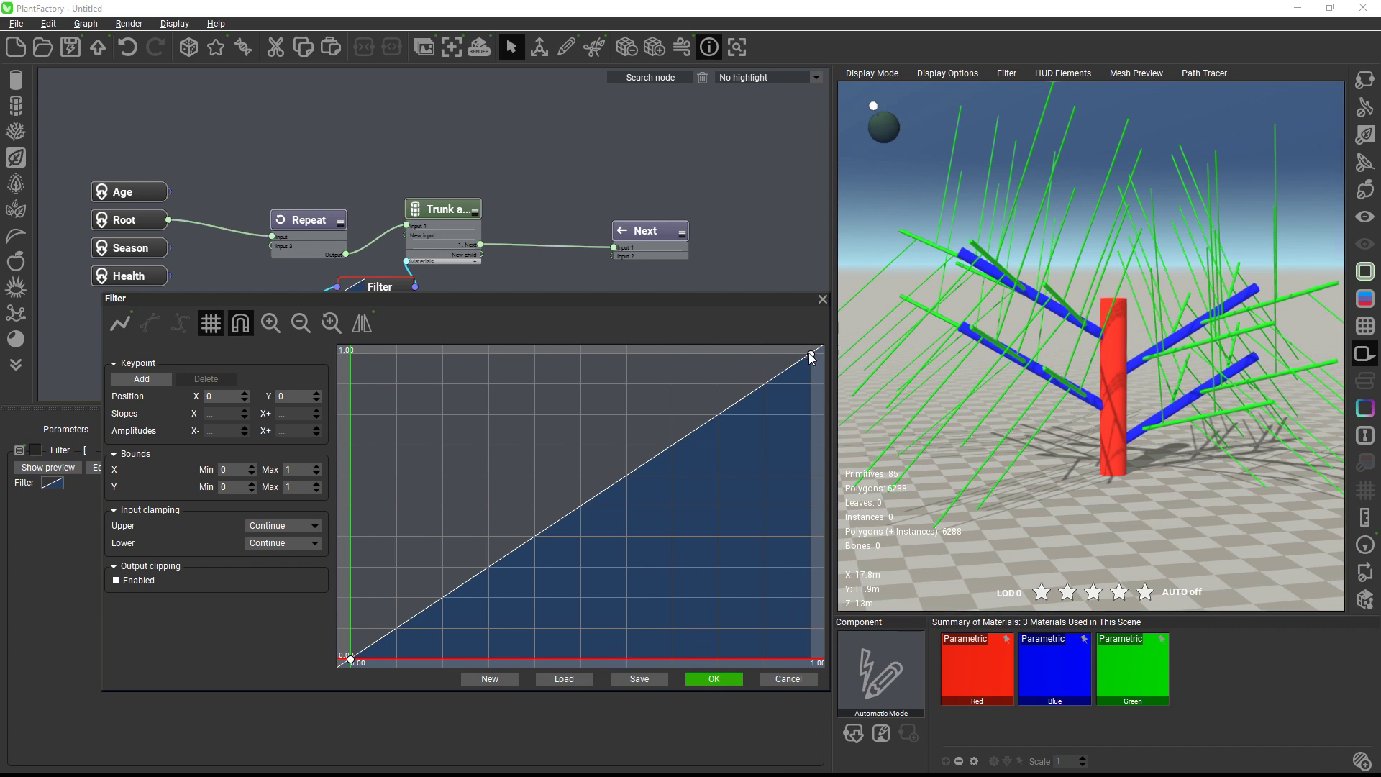
drag(811, 354, 431, 453)
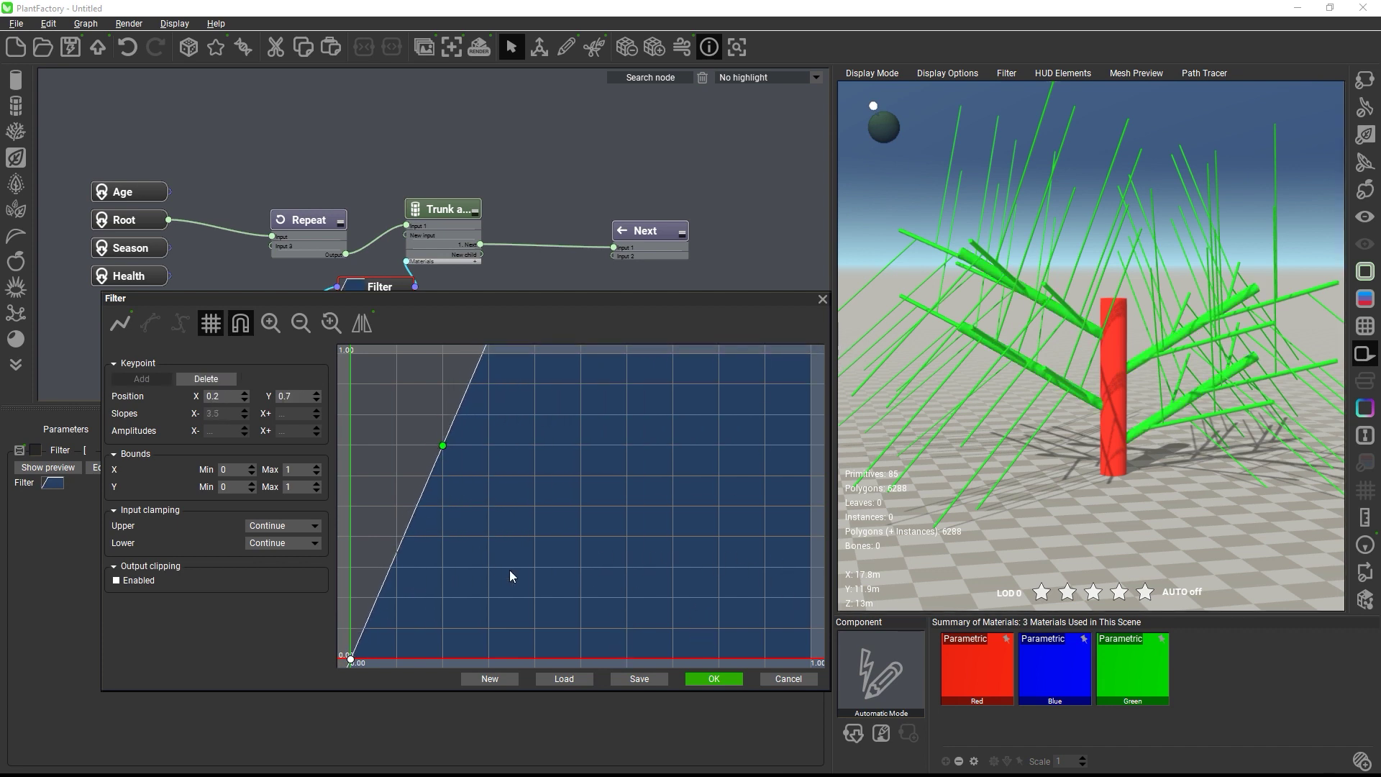
double_click(556, 564)
double_click(721, 411)
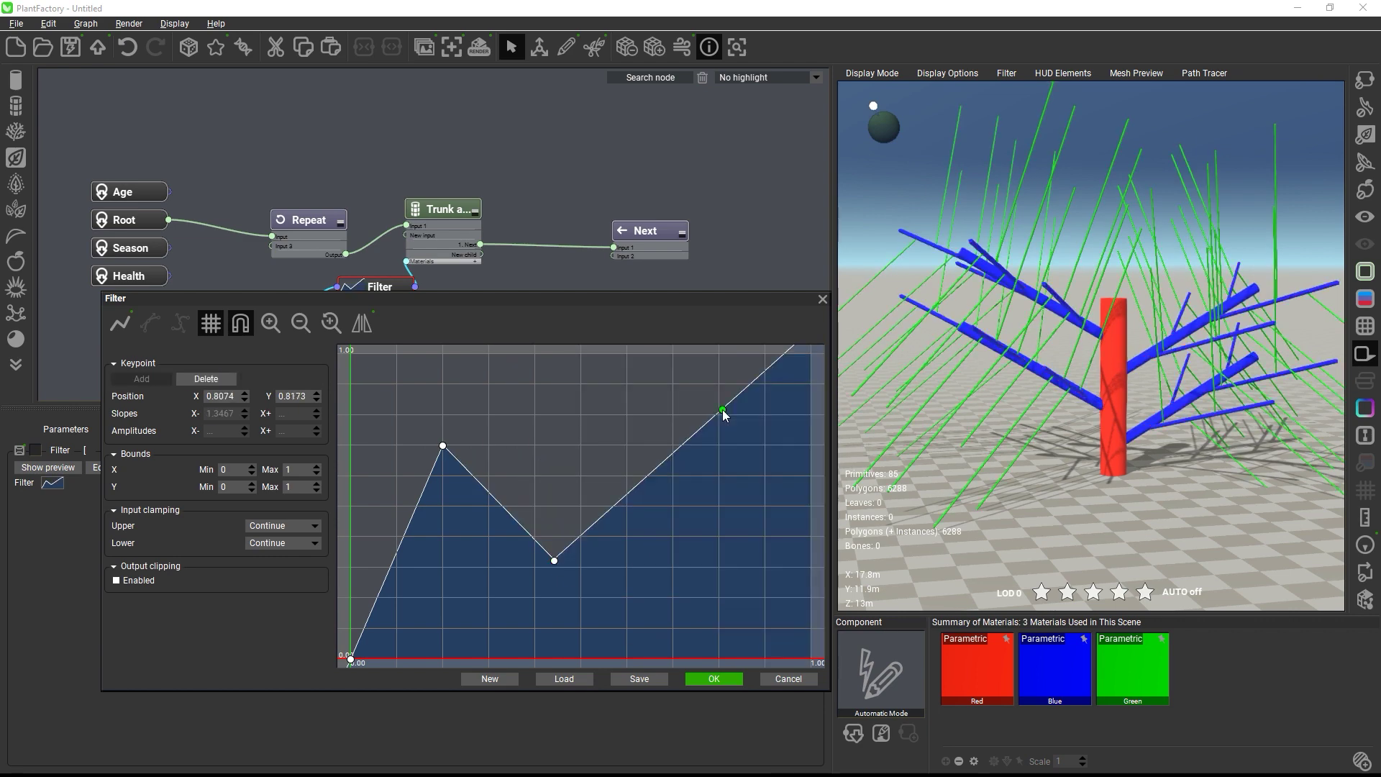
drag(758, 533, 799, 456)
click(798, 456)
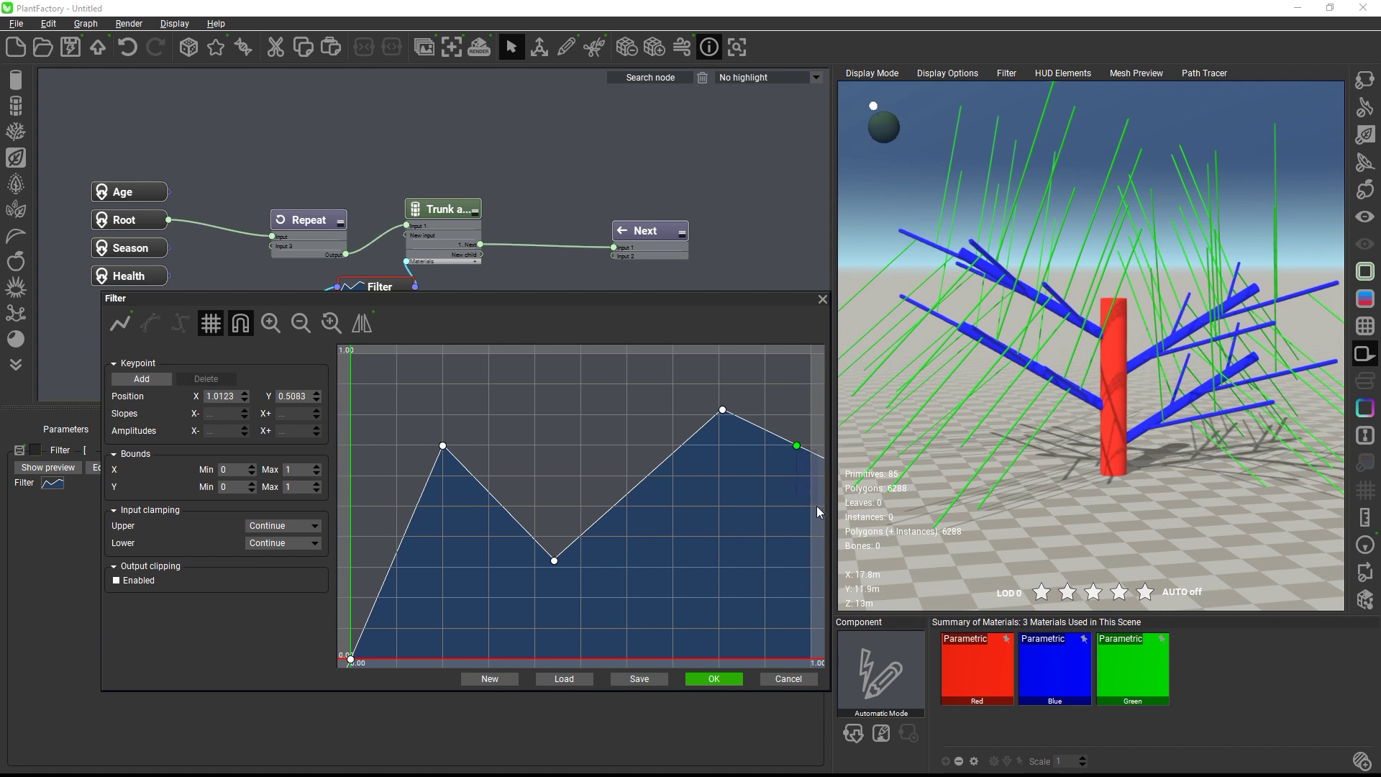
click(721, 679)
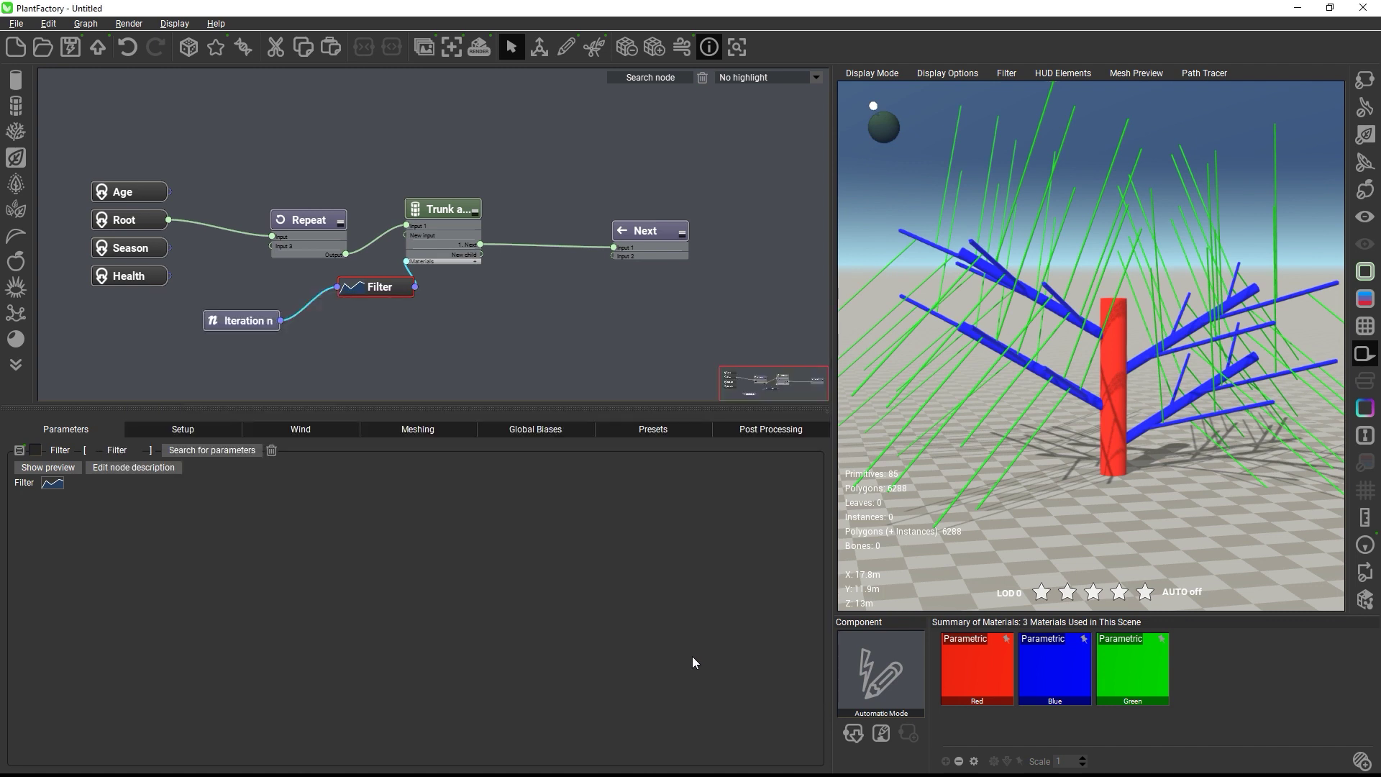
Spread the Filter, Iteration n and Trunk and branches nodes into a roomier graph layout.
drag(388, 289, 343, 300)
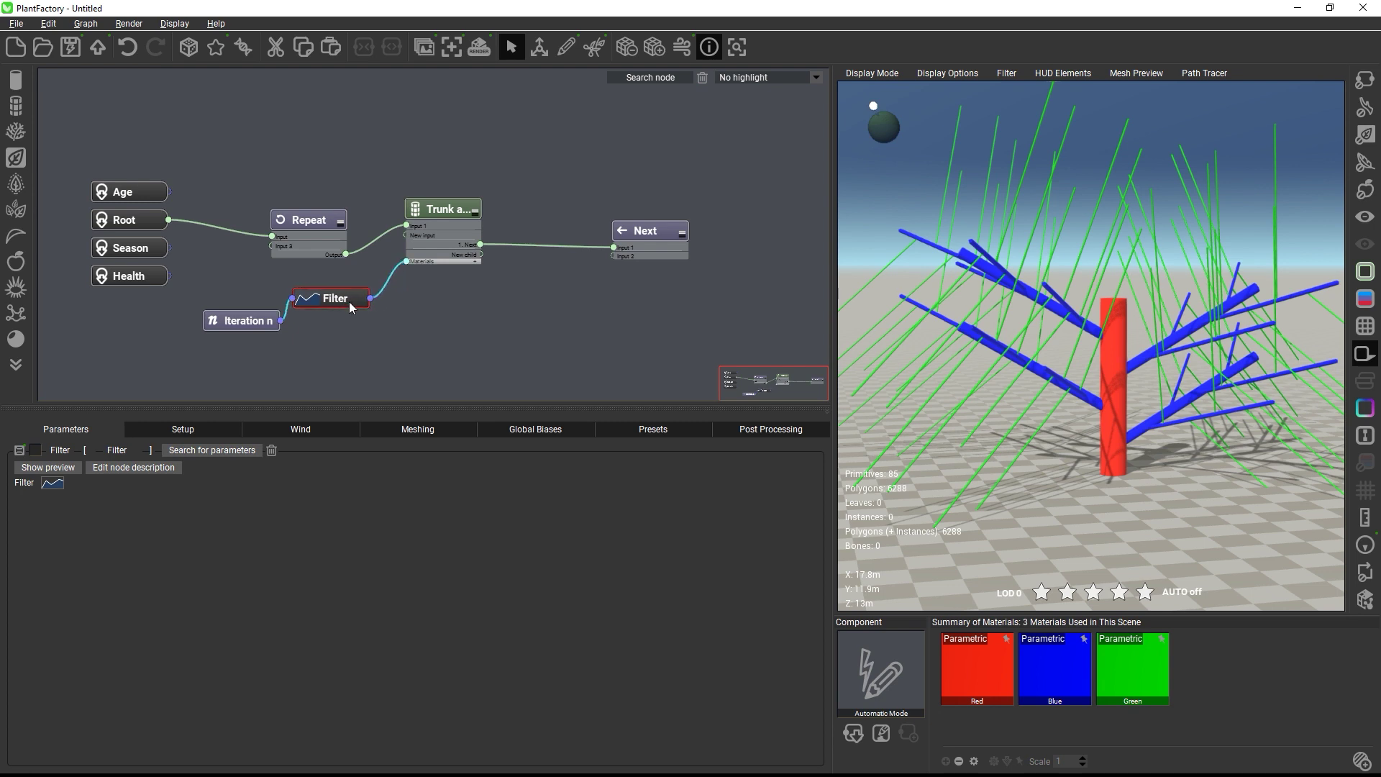
drag(208, 311, 170, 313)
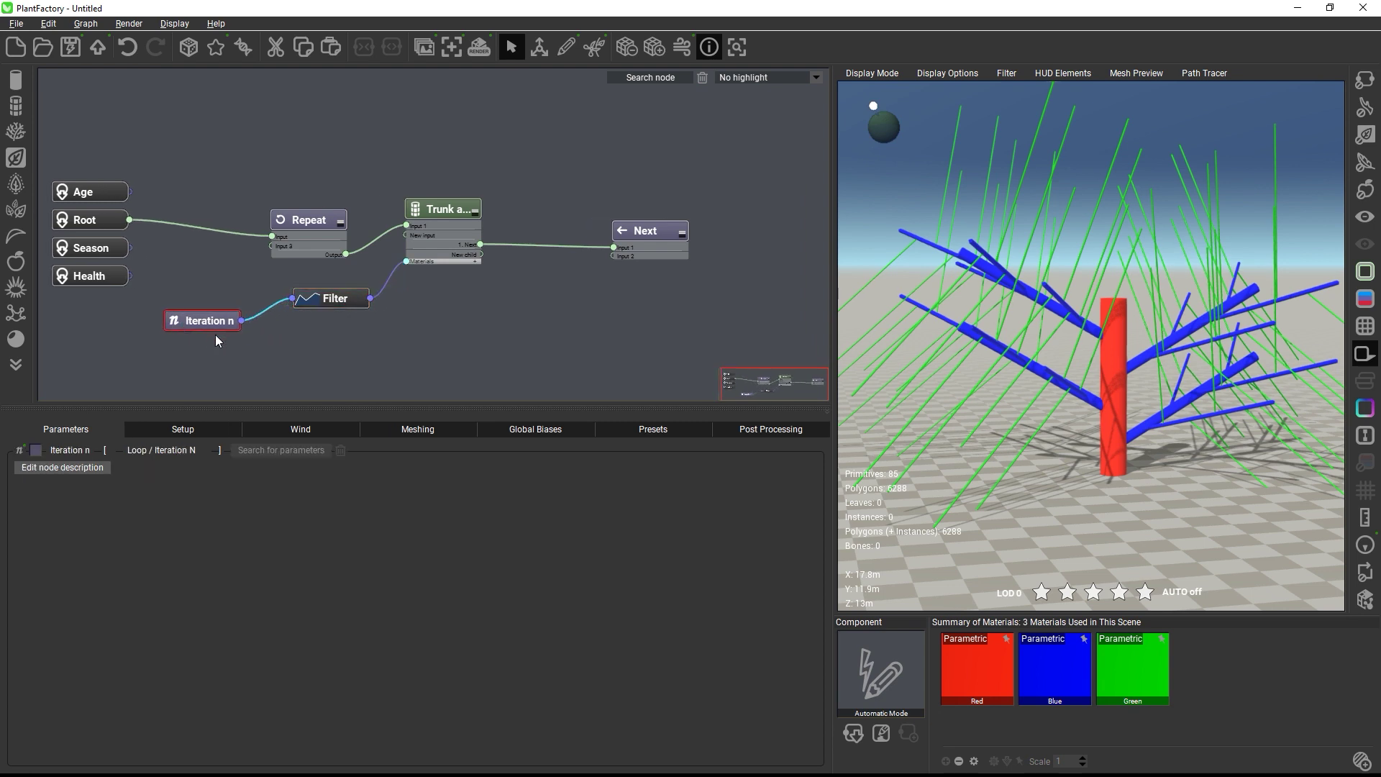
drag(320, 307, 313, 331)
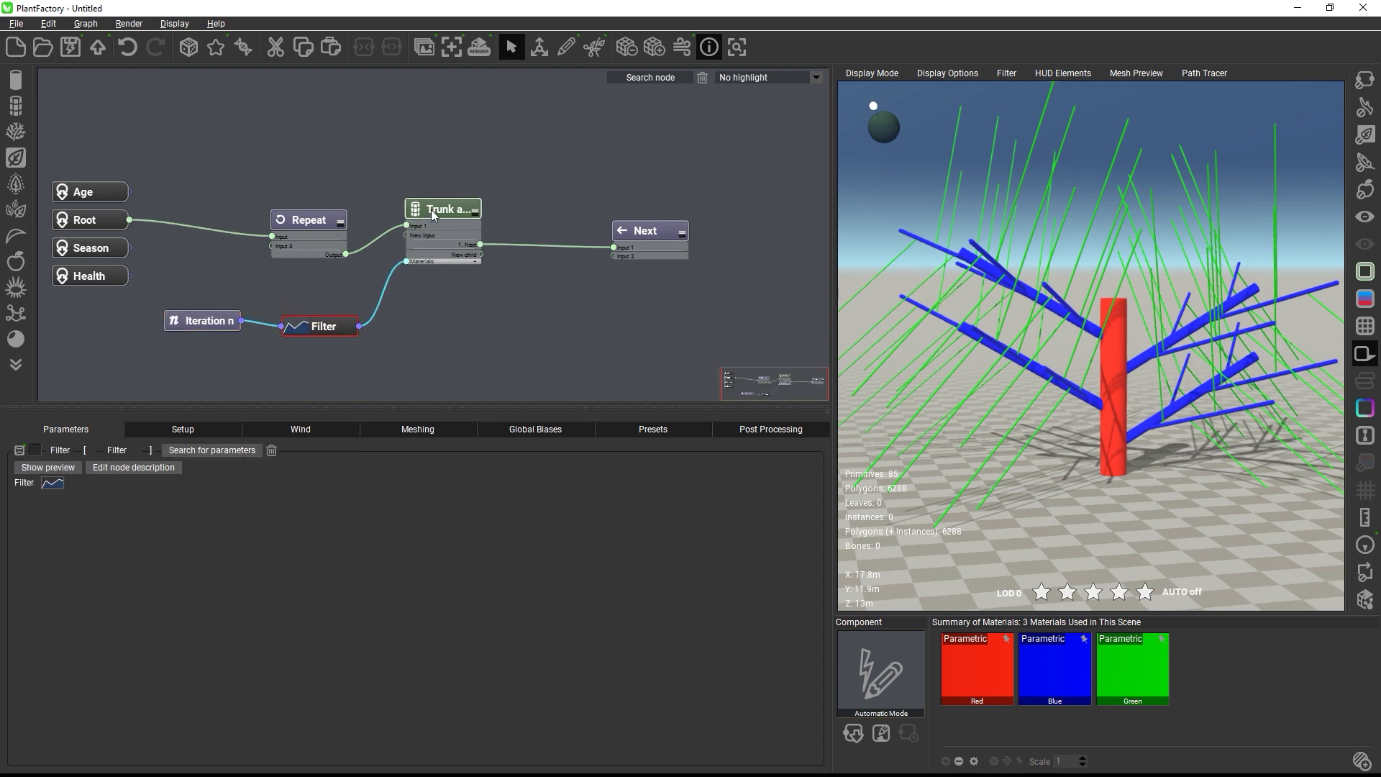
drag(455, 214, 522, 215)
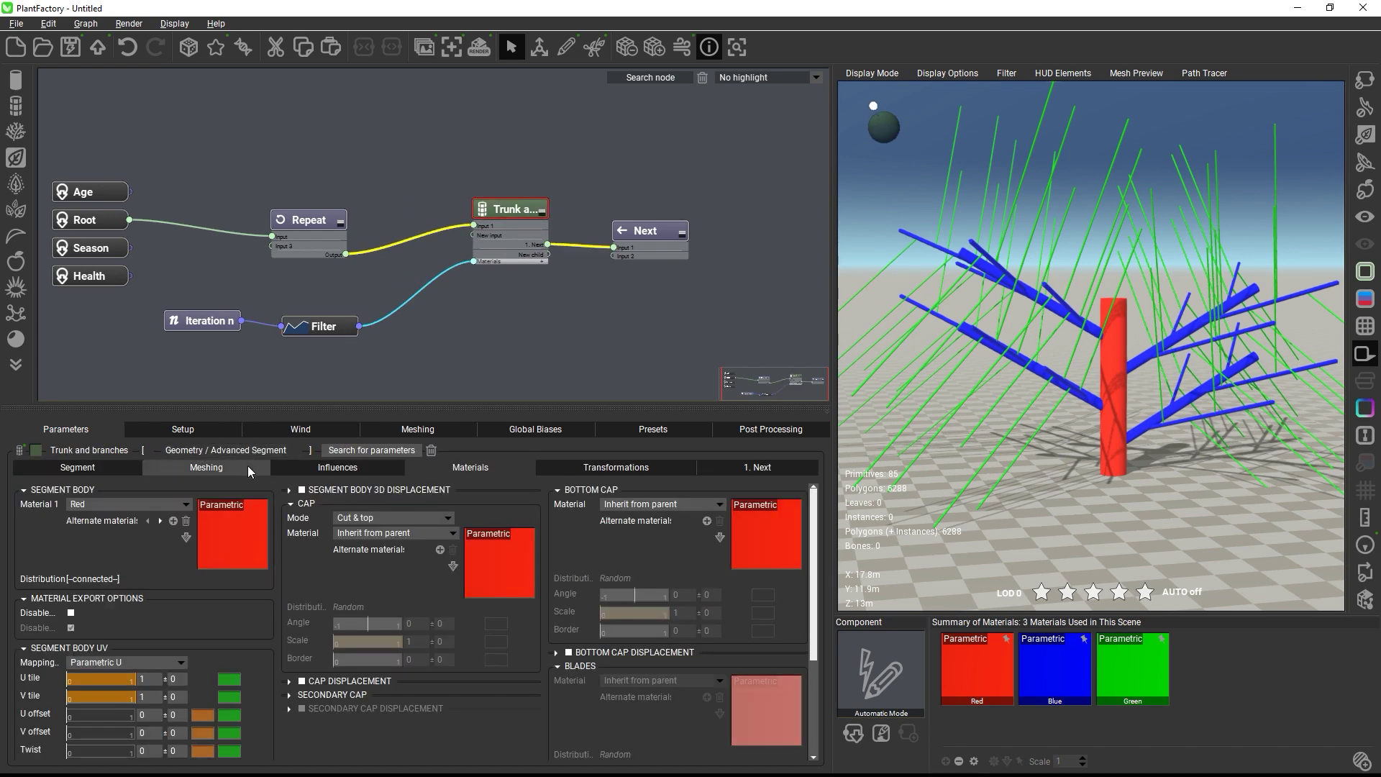
Set the trunk and branches' Axis Perturbation Strength to about 0.2 under Influences.
click(312, 472)
drag(101, 506, 118, 507)
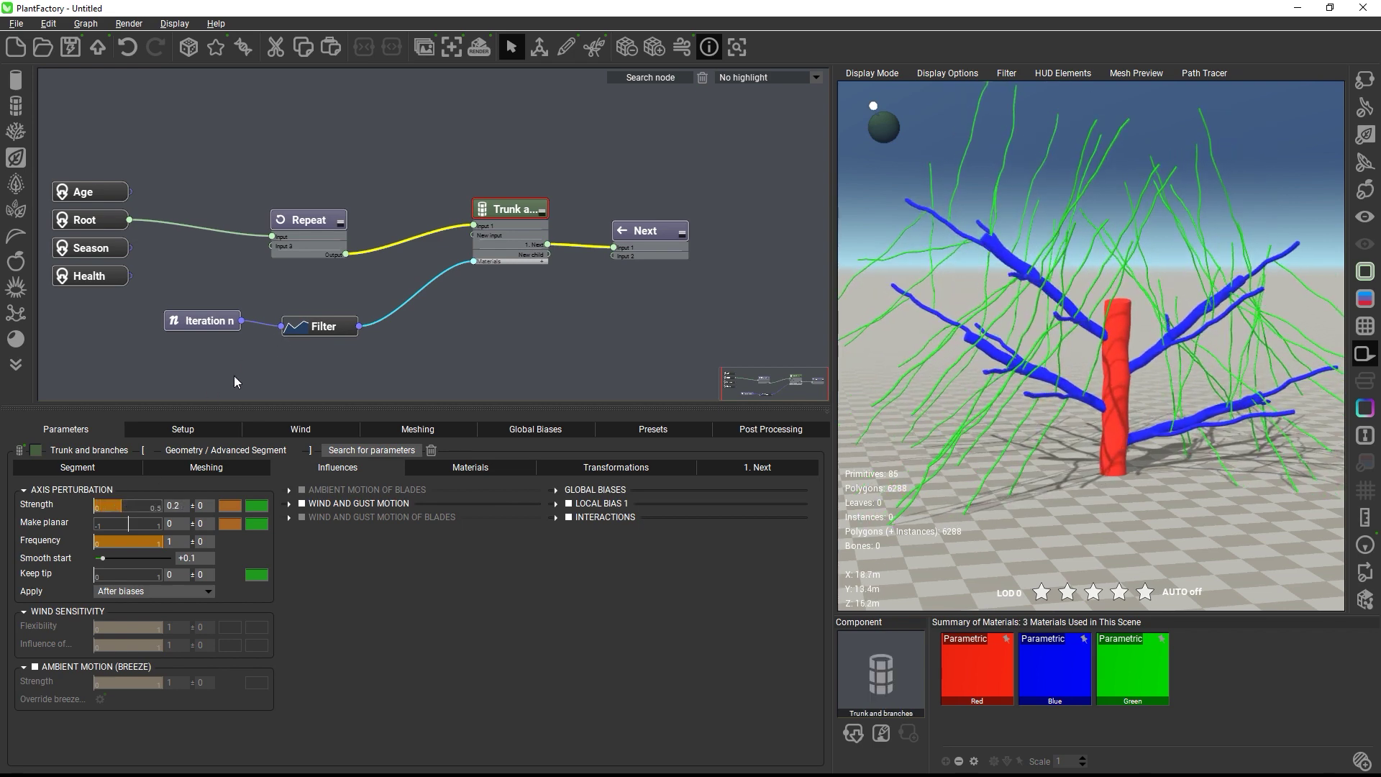
Turn the perturbation Strength into a connected parameter node named Min, holding 0.2.
right_click(49, 509)
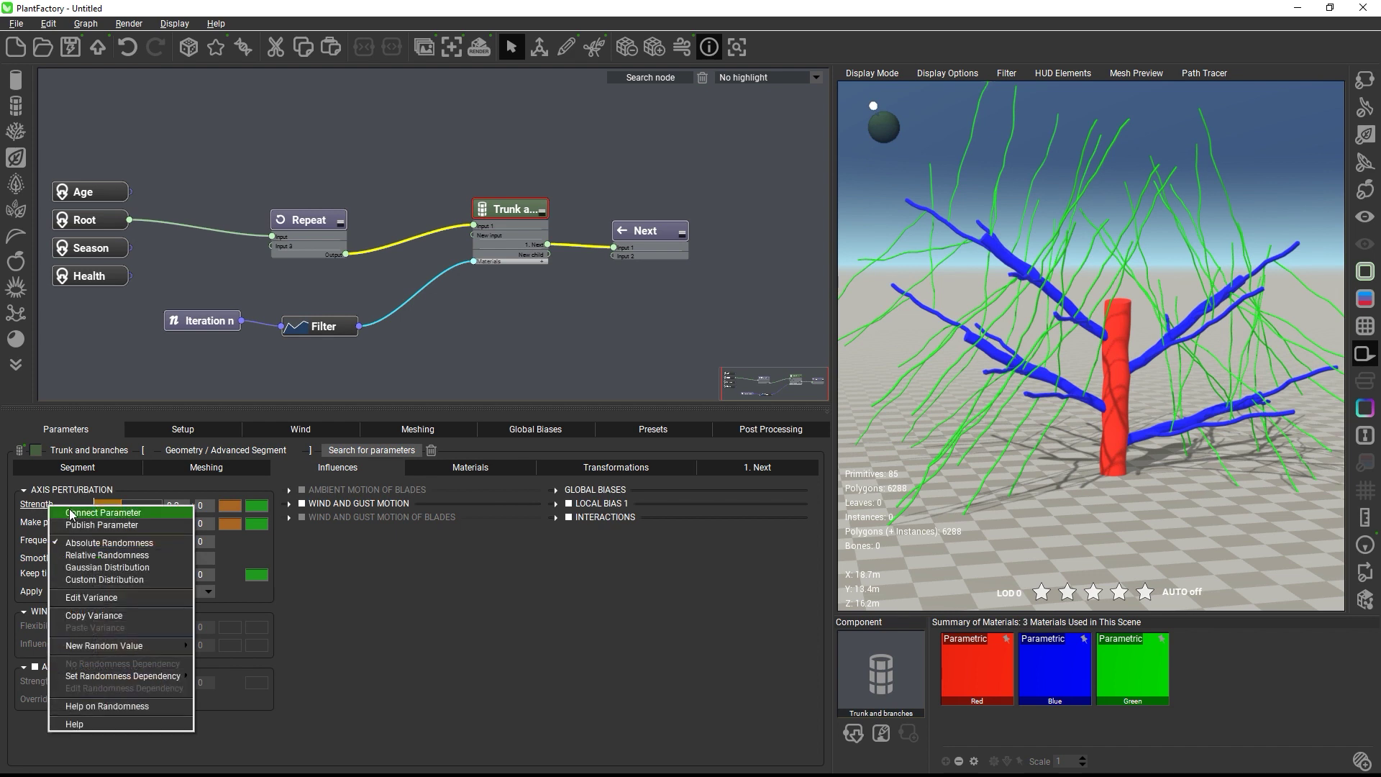
click(74, 515)
drag(412, 252, 330, 133)
double_click(331, 136)
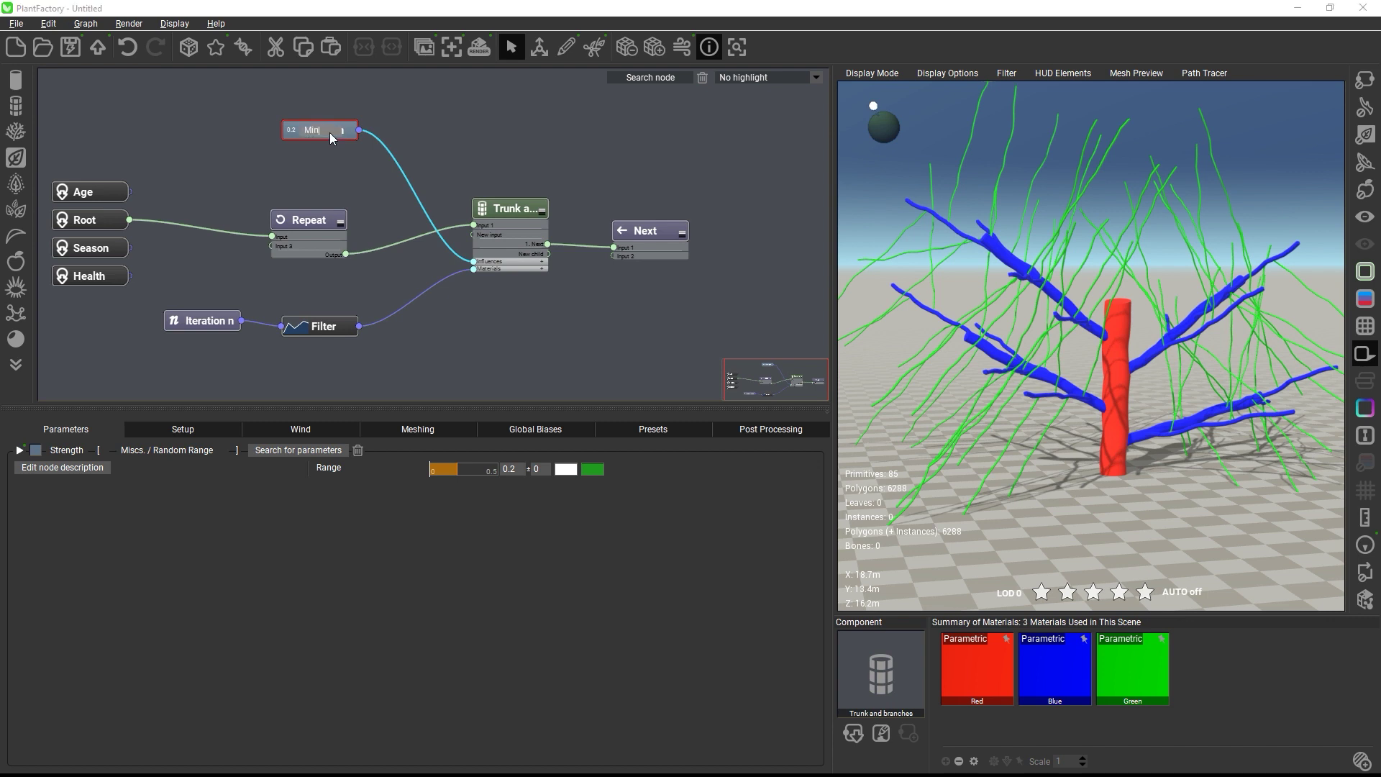
text(Min)
key(Return)
drag(335, 138, 289, 136)
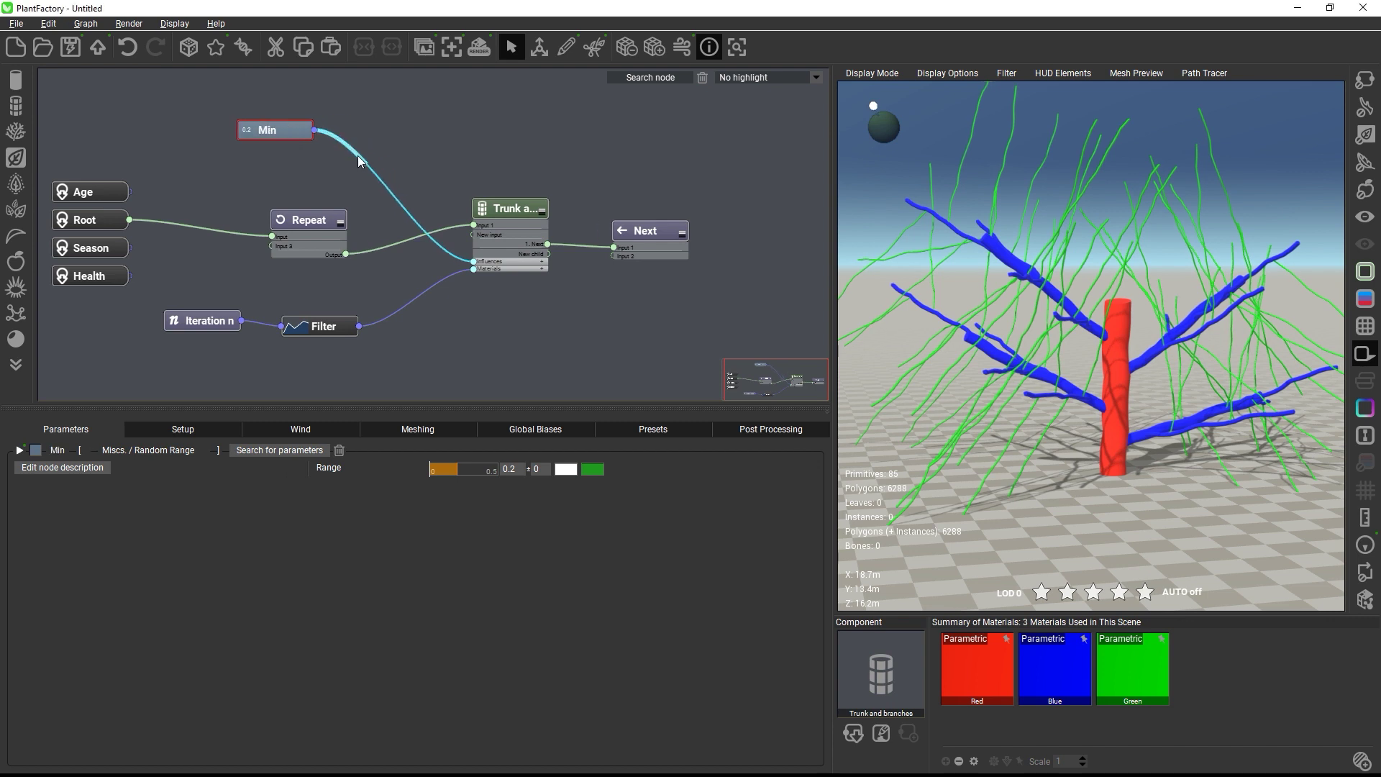
Insert a Blender node on the link between Min and the Trunk node.
click(360, 155)
key(space)
text(blende)
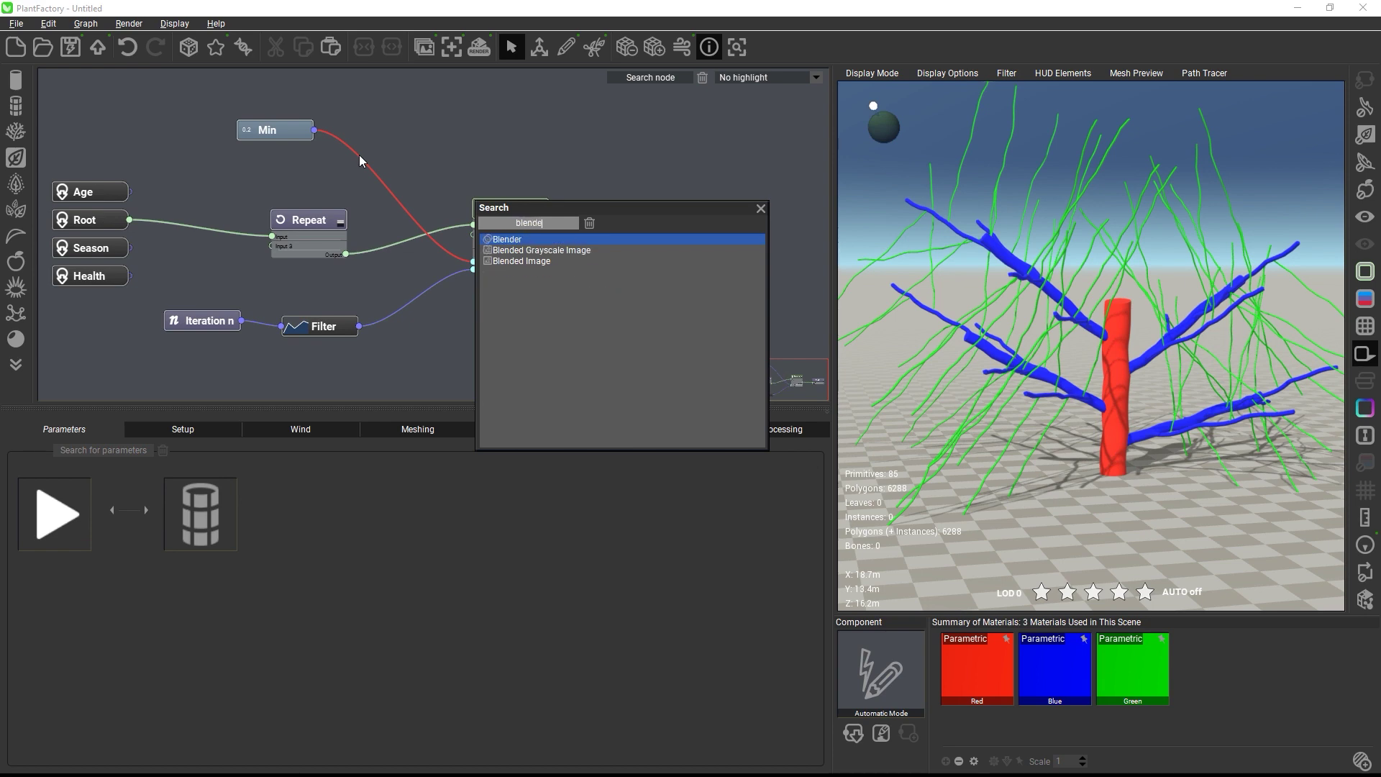
text(r)
key(Return)
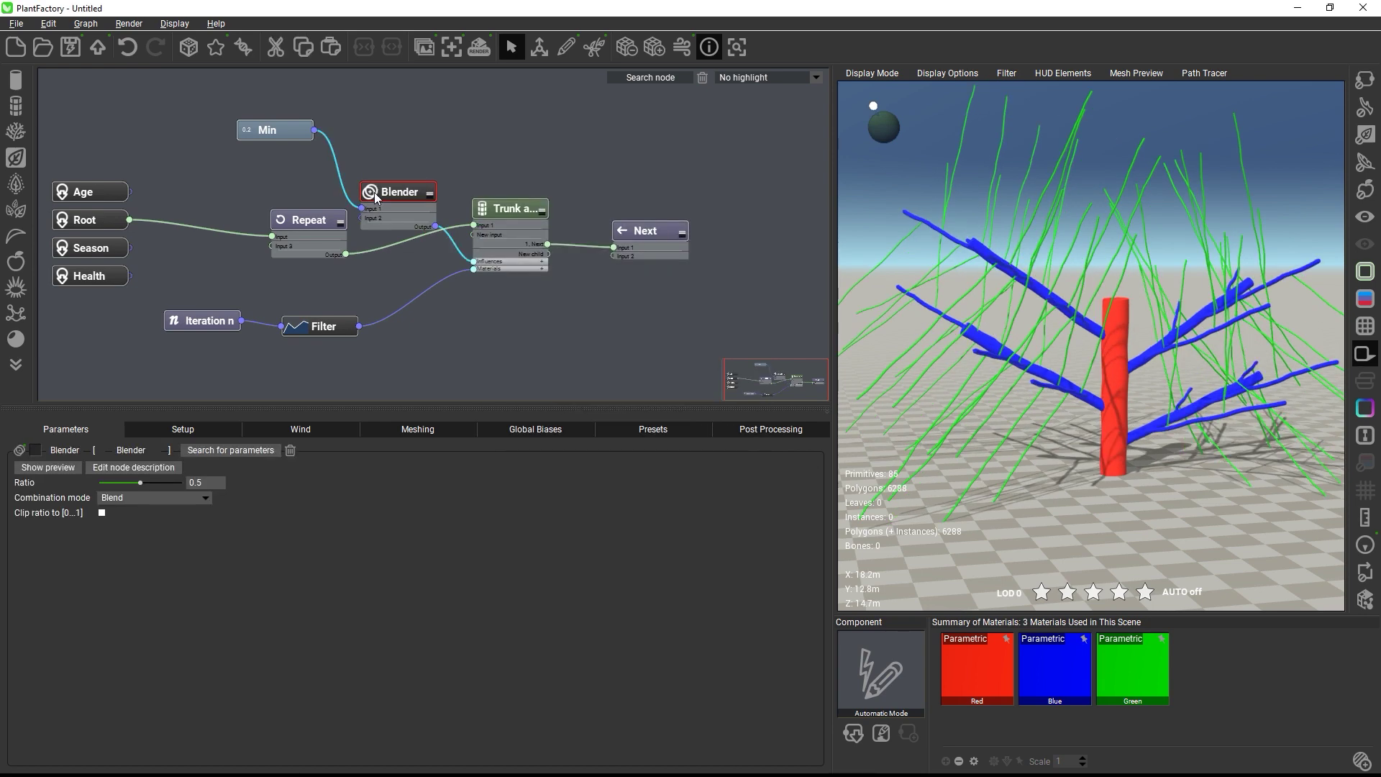
drag(376, 198, 386, 126)
Duplicate Min as a Max node set to 0.69 and wire it to the Blender's second input.
click(276, 132)
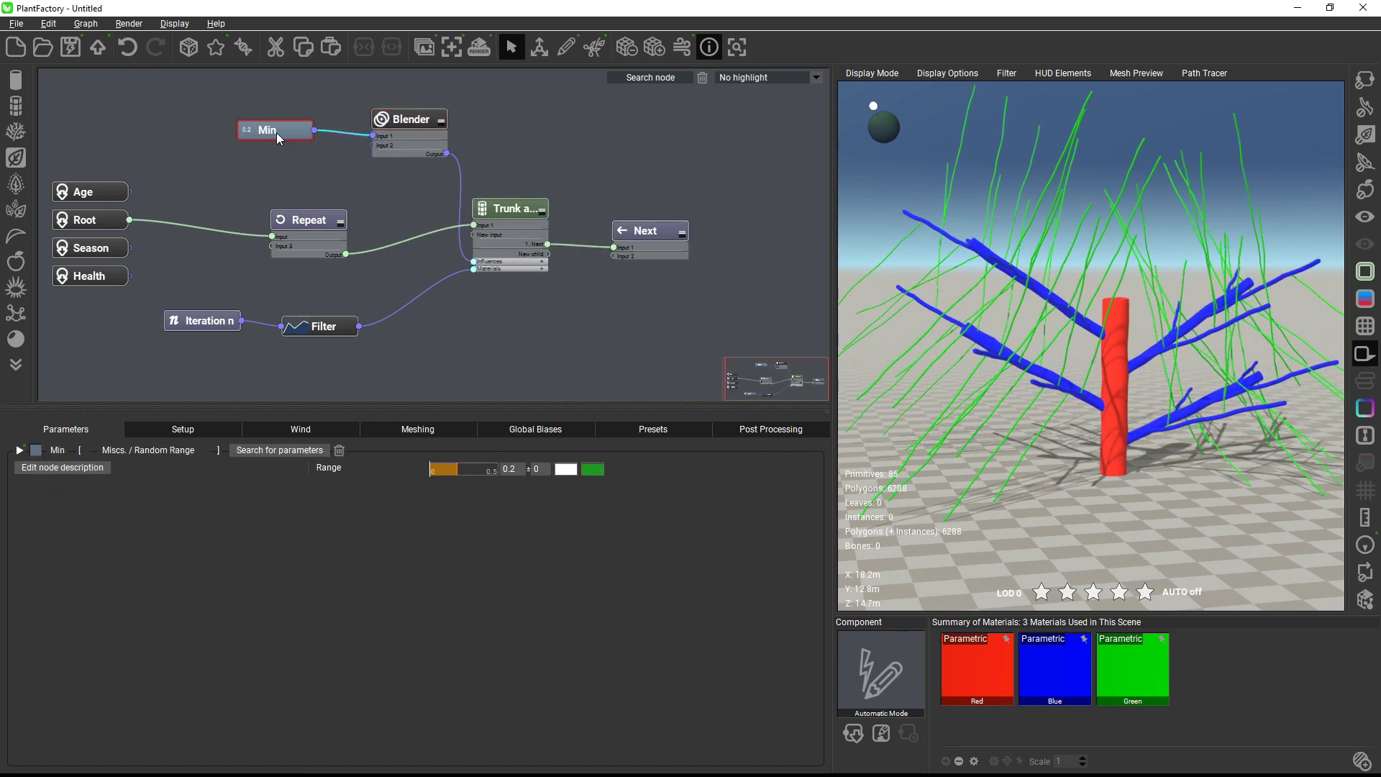
key(ctrl+d)
drag(296, 150, 295, 173)
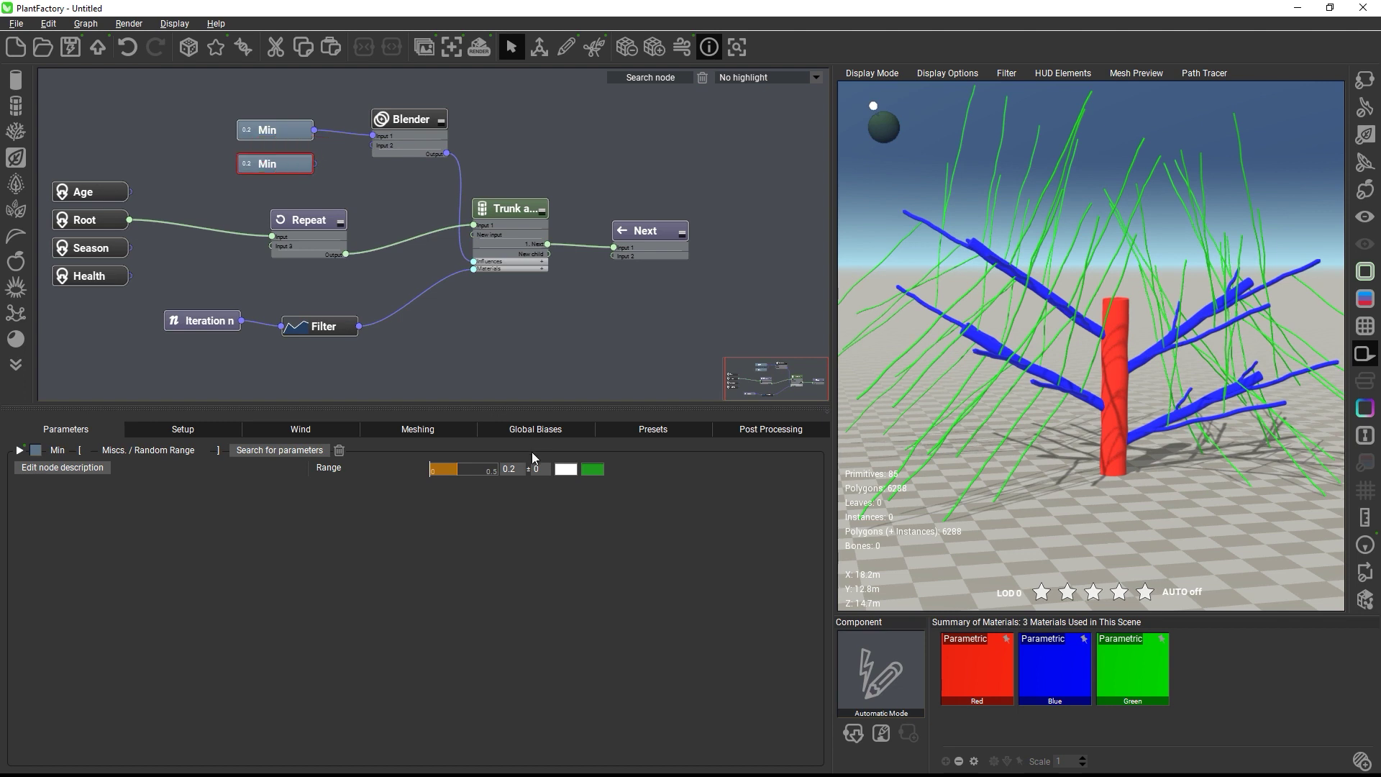
drag(511, 469, 557, 469)
text(x)
key(Return)
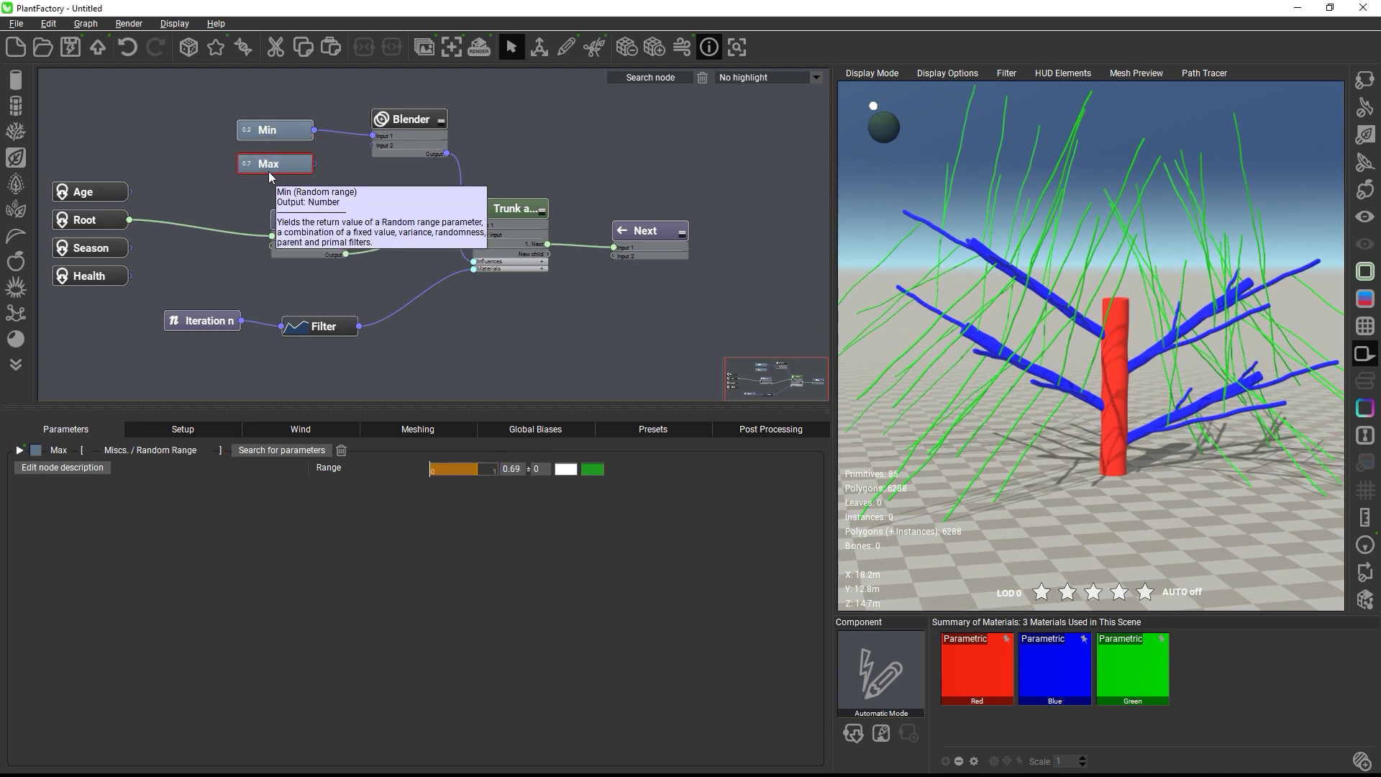
drag(315, 164, 374, 147)
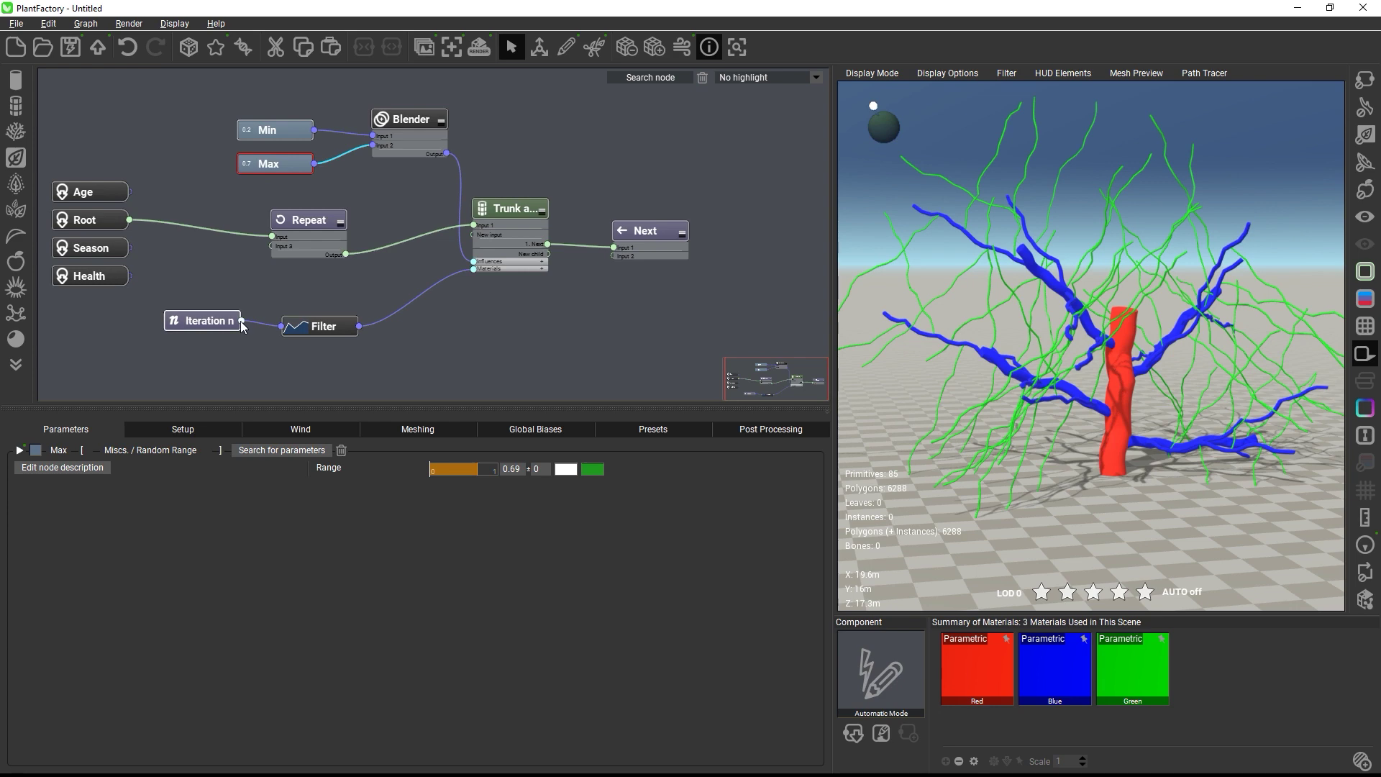
Wire Iteration n into the Blender's Ratio input and orbit around the more twisted tree.
drag(241, 321, 392, 128)
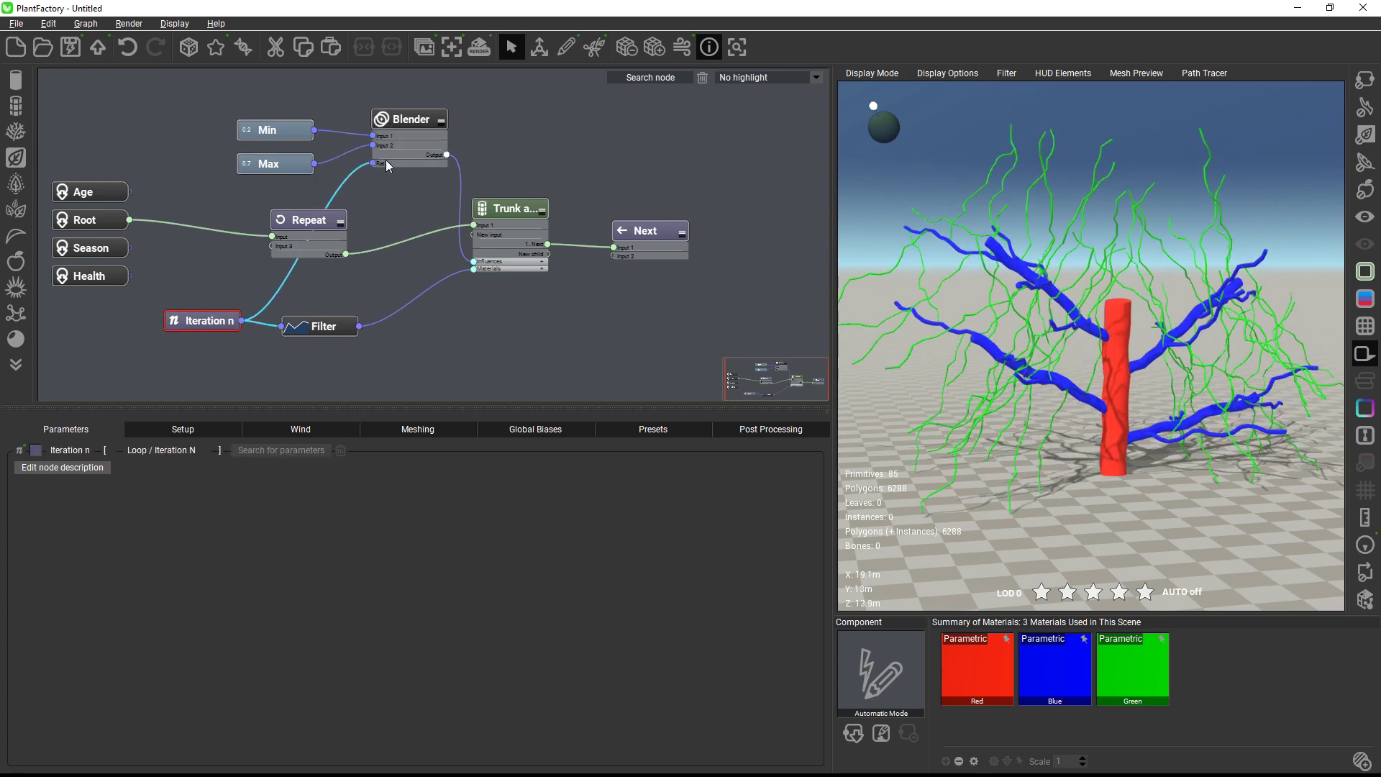
drag(1176, 499, 1073, 219)
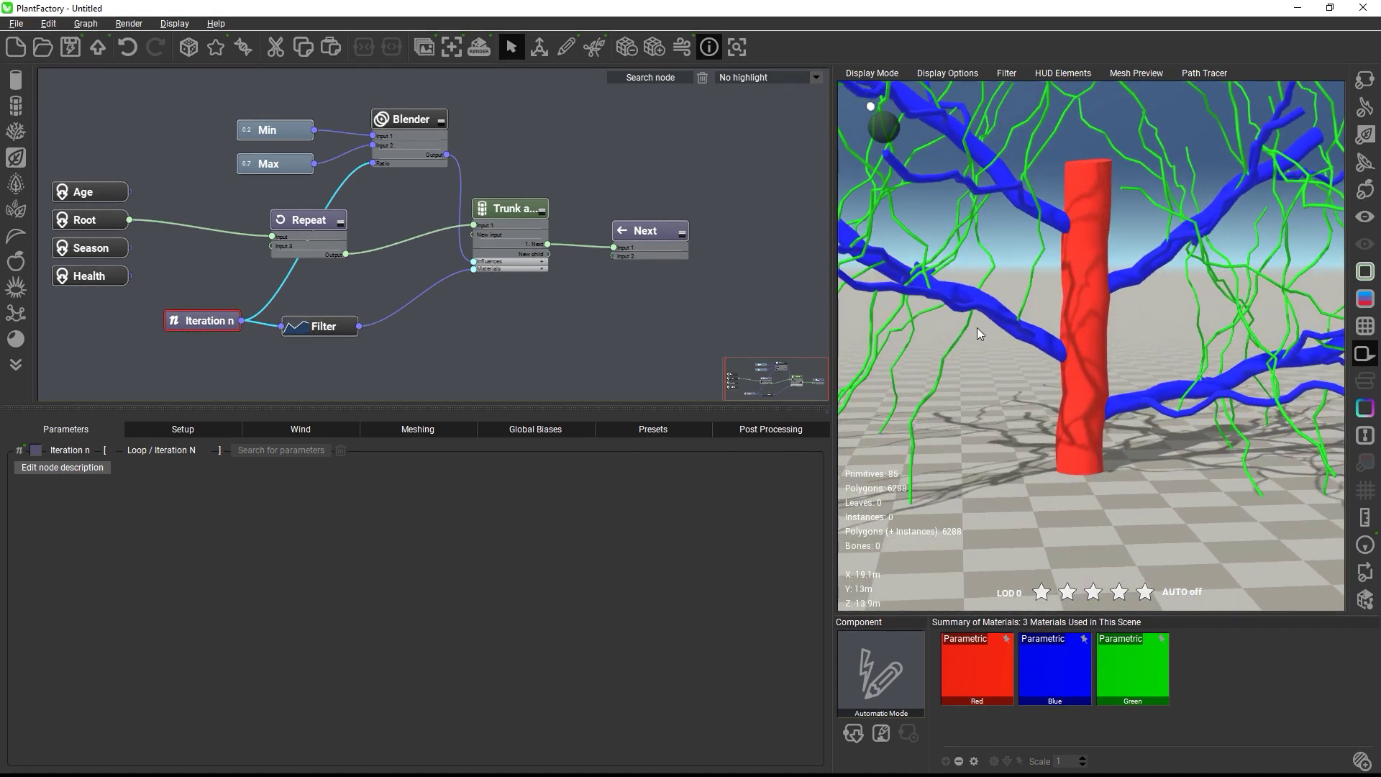
mouse_move(1000, 443)
mouse_down()
mouse_move(950, 438)
mouse_move(990, 443)
mouse_up()
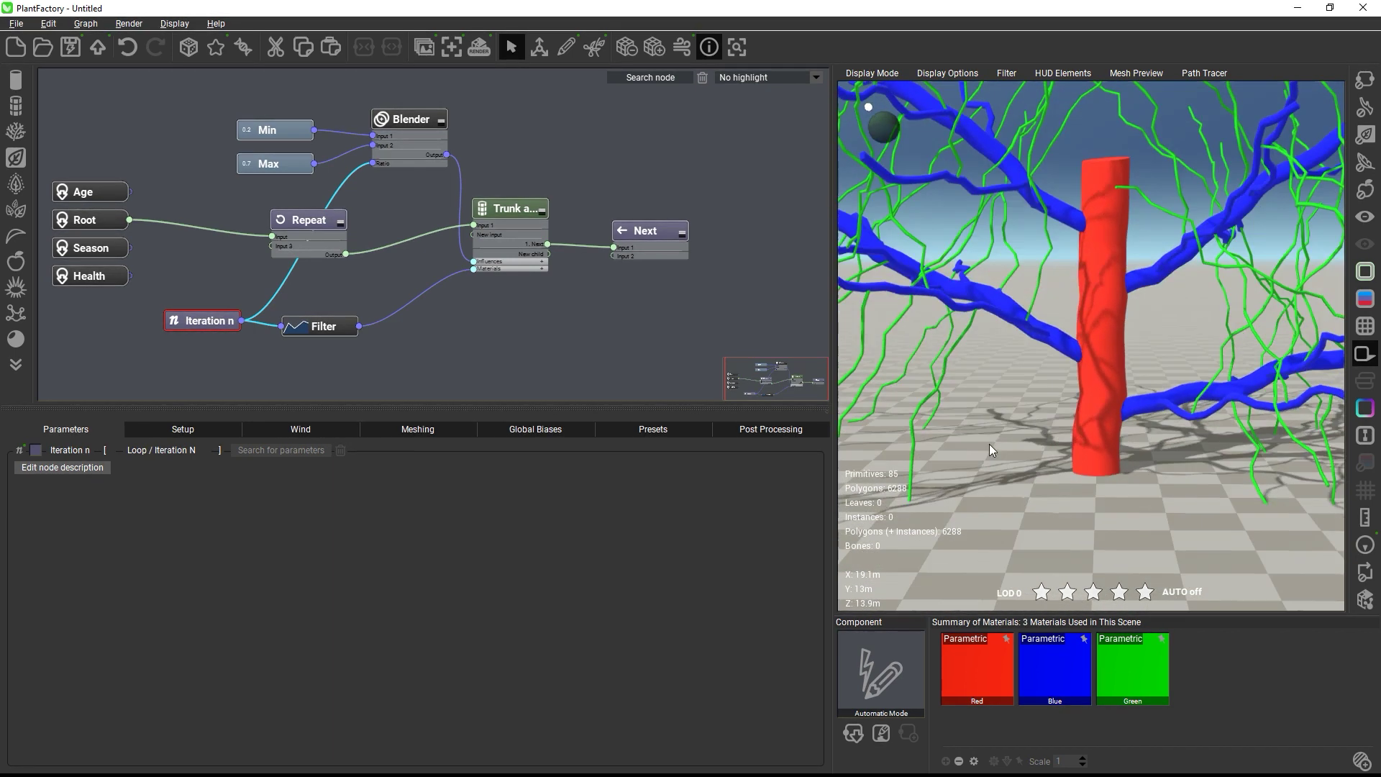
Insert a second Filter node on the Iteration n to Blender Ratio link.
drag(300, 222, 233, 210)
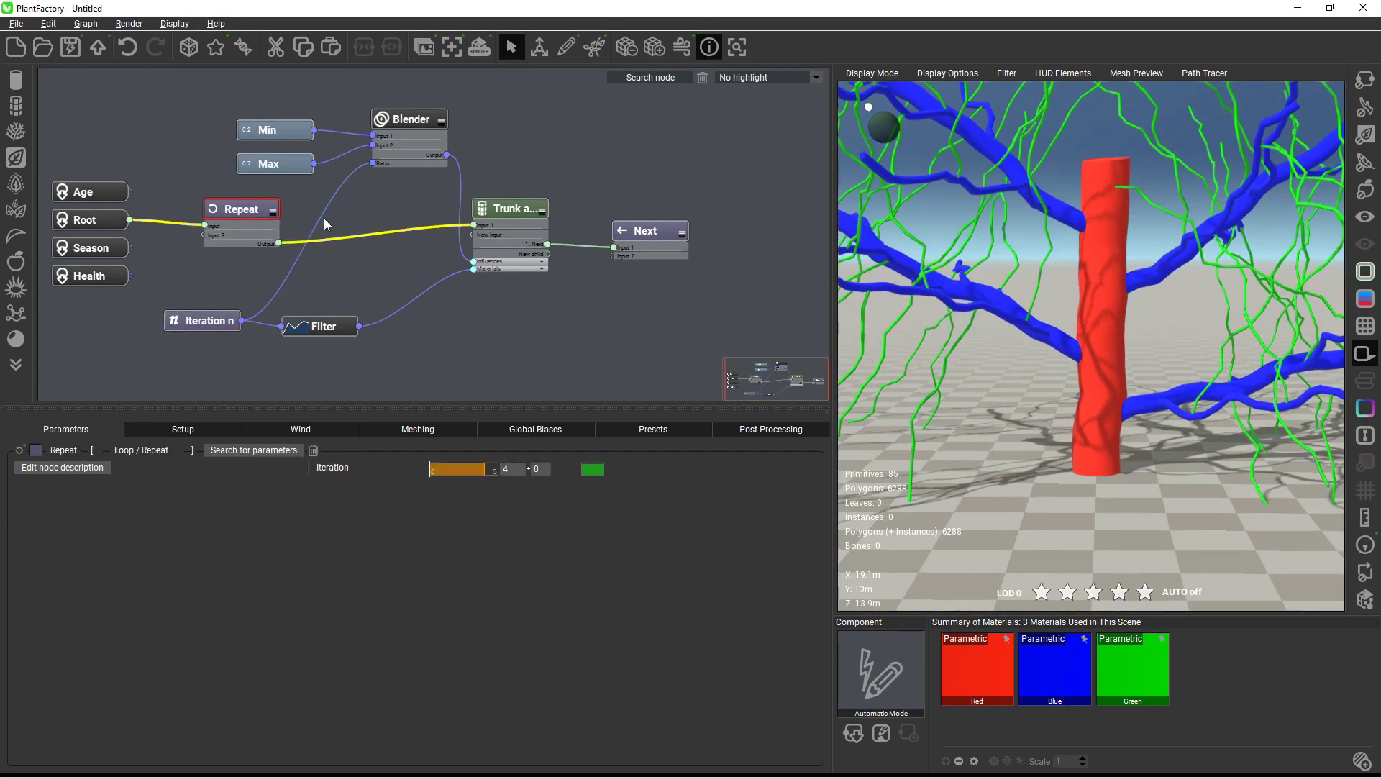
click(323, 219)
key(space)
text(filter)
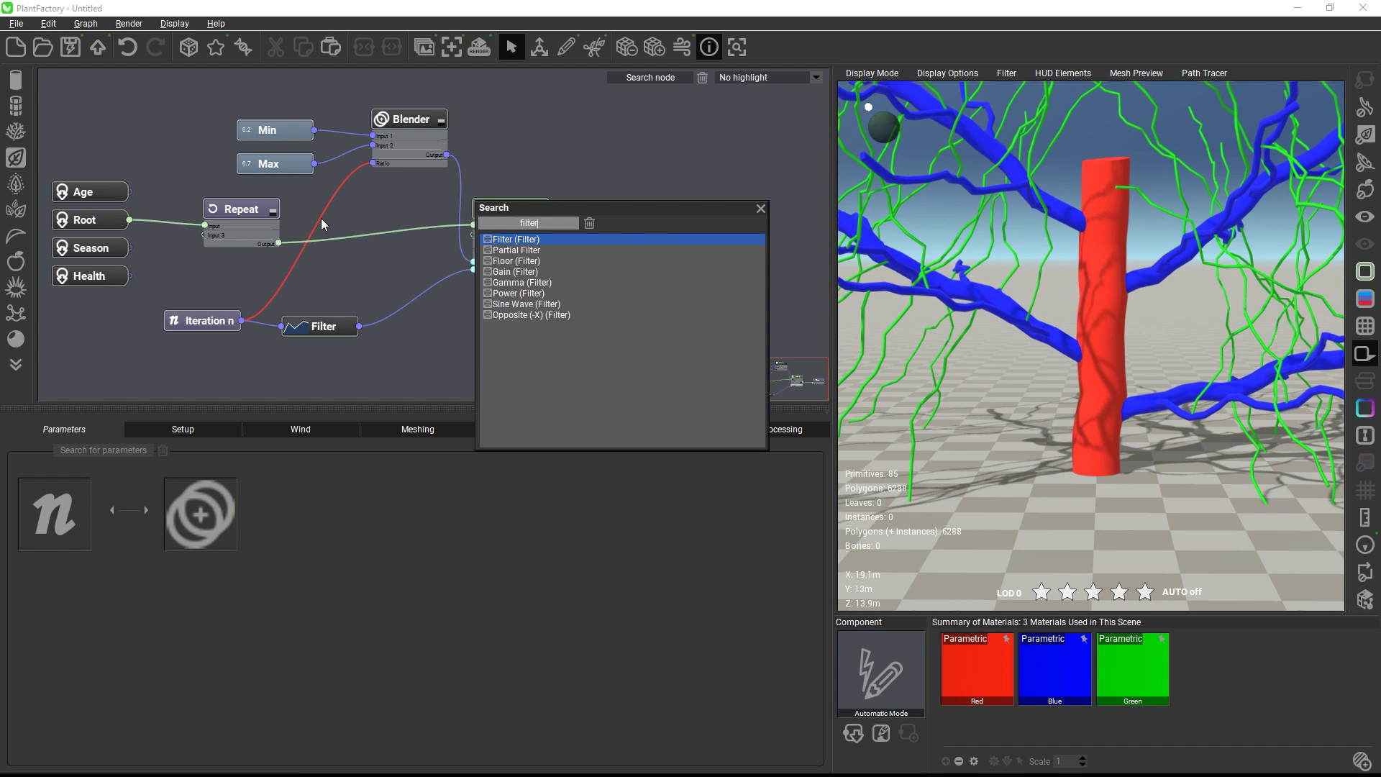
key(Return)
drag(322, 223, 356, 195)
Shape the Filter curve on 0–1 bounds to stay at 0 until 0.5, then rise to 1.
click(59, 484)
click(72, 492)
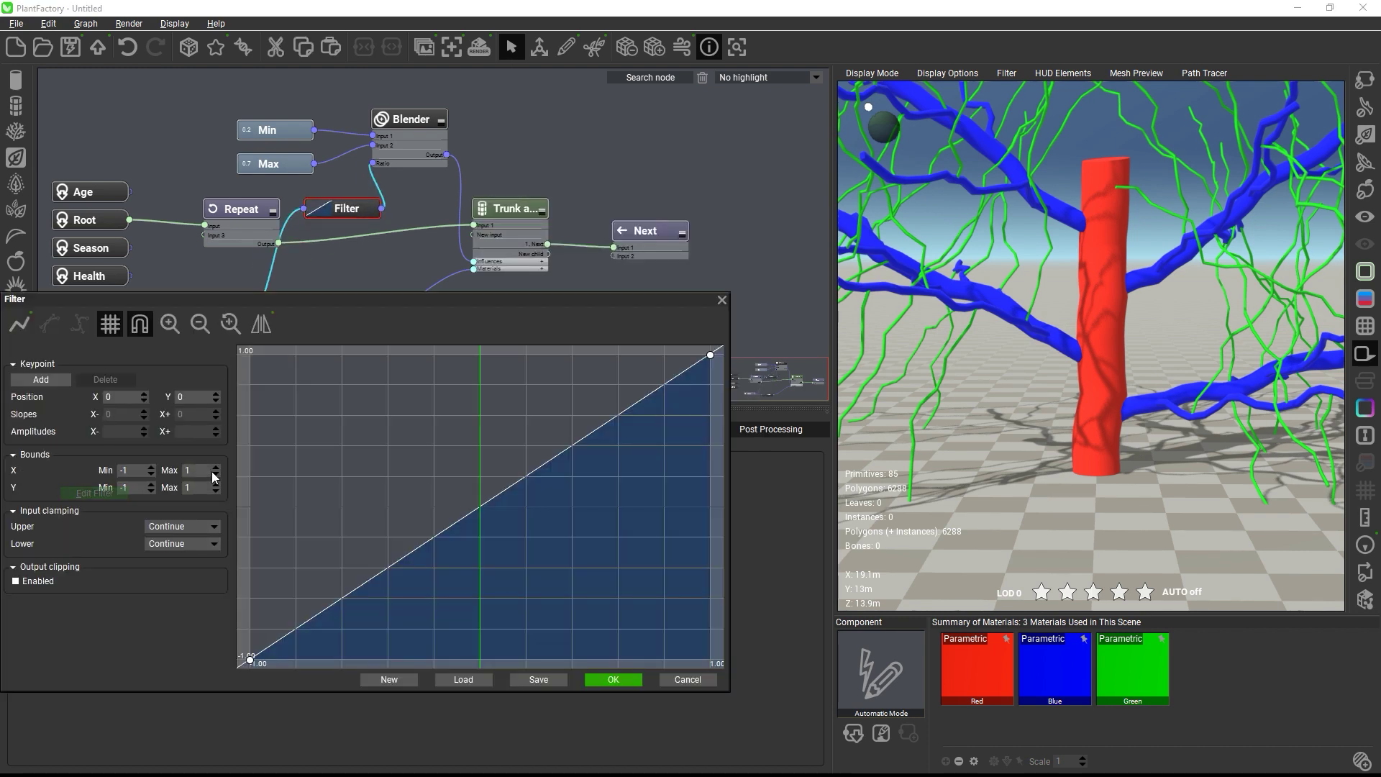
drag(249, 659, 480, 660)
click(150, 467)
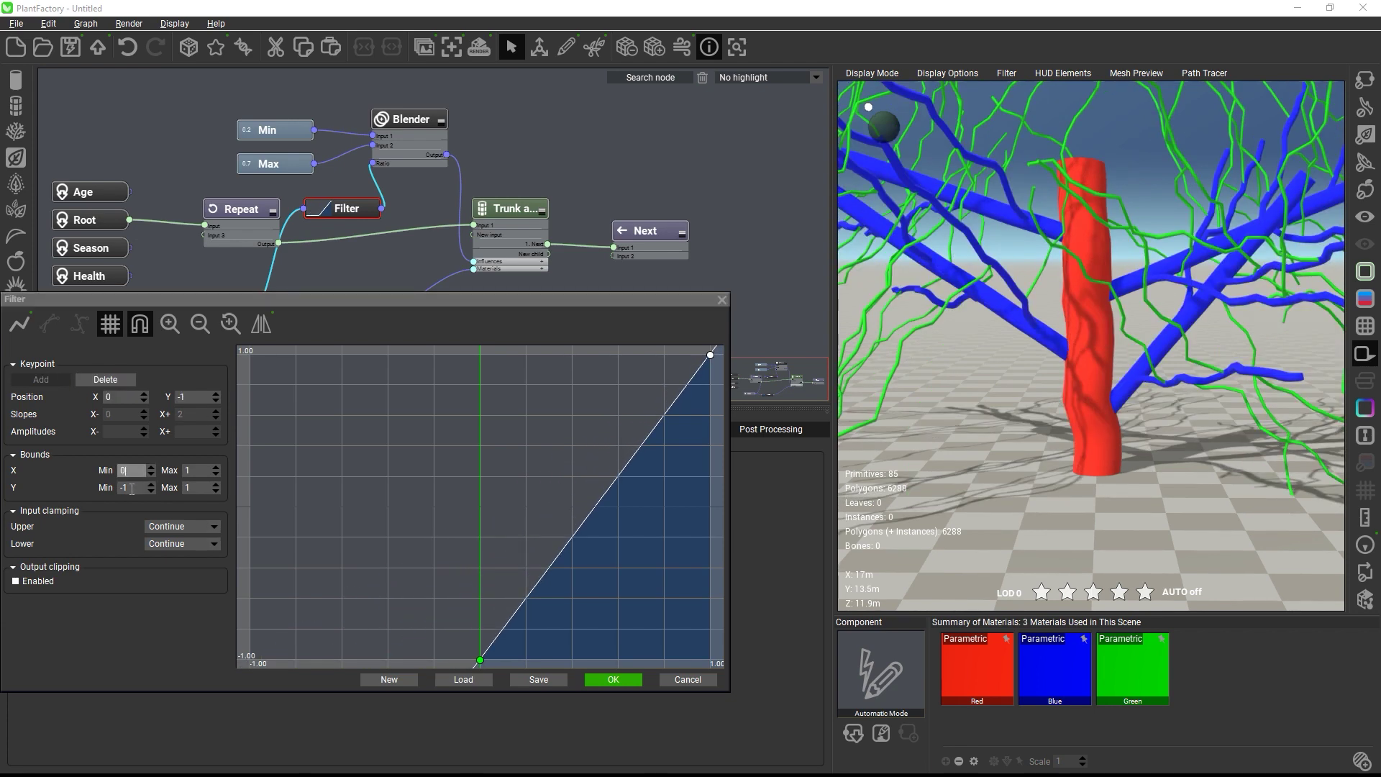
click(150, 484)
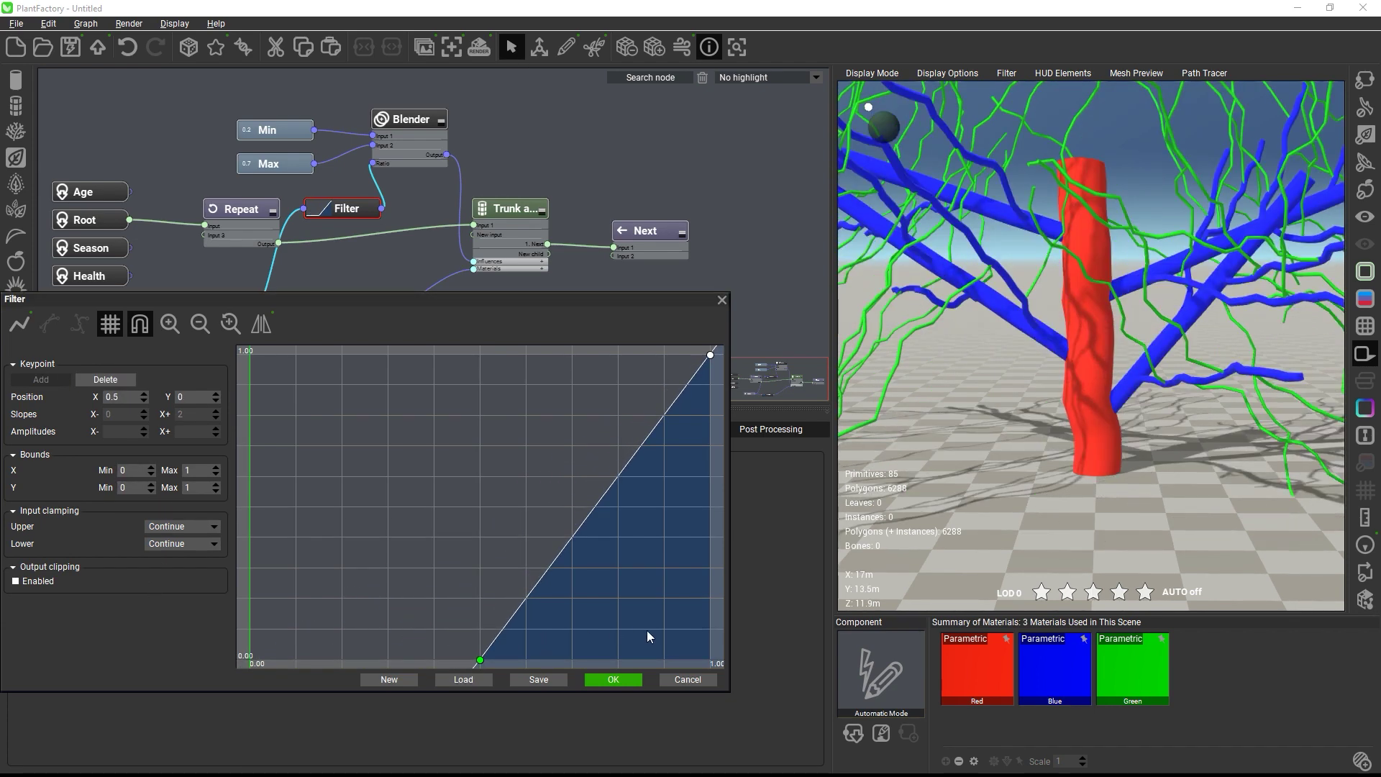
click(630, 678)
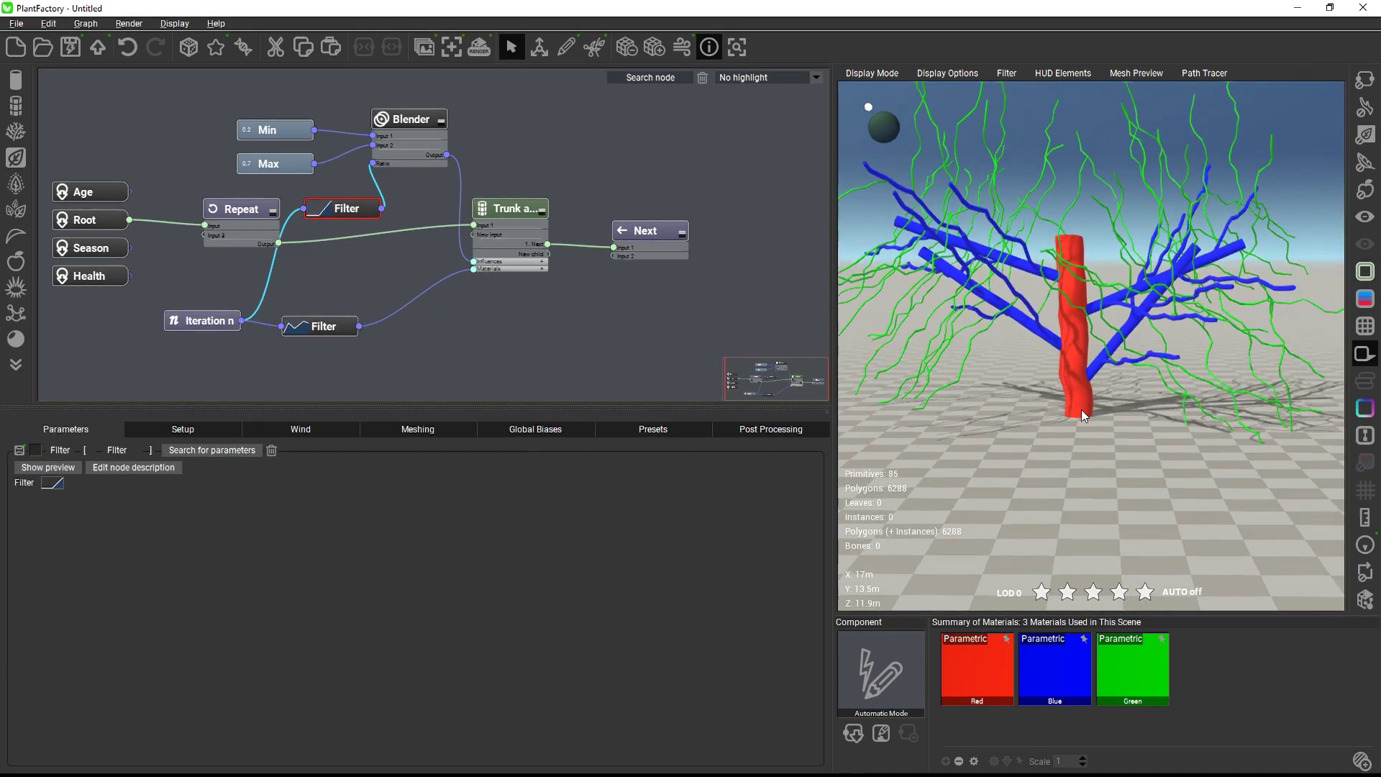
mouse_move(1081, 409)
mouse_down()
mouse_move(925, 421)
mouse_move(1046, 433)
mouse_move(1041, 404)
mouse_move(1074, 433)
mouse_up()
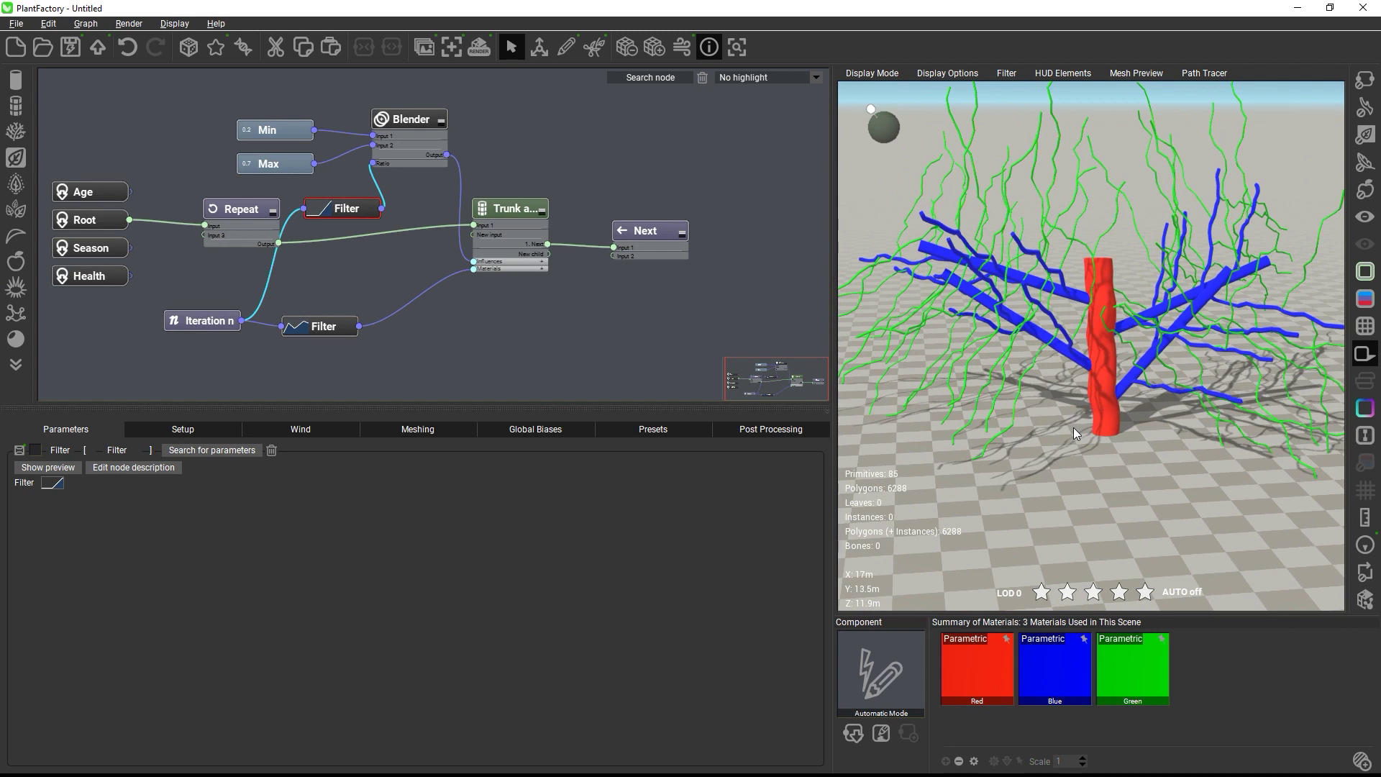